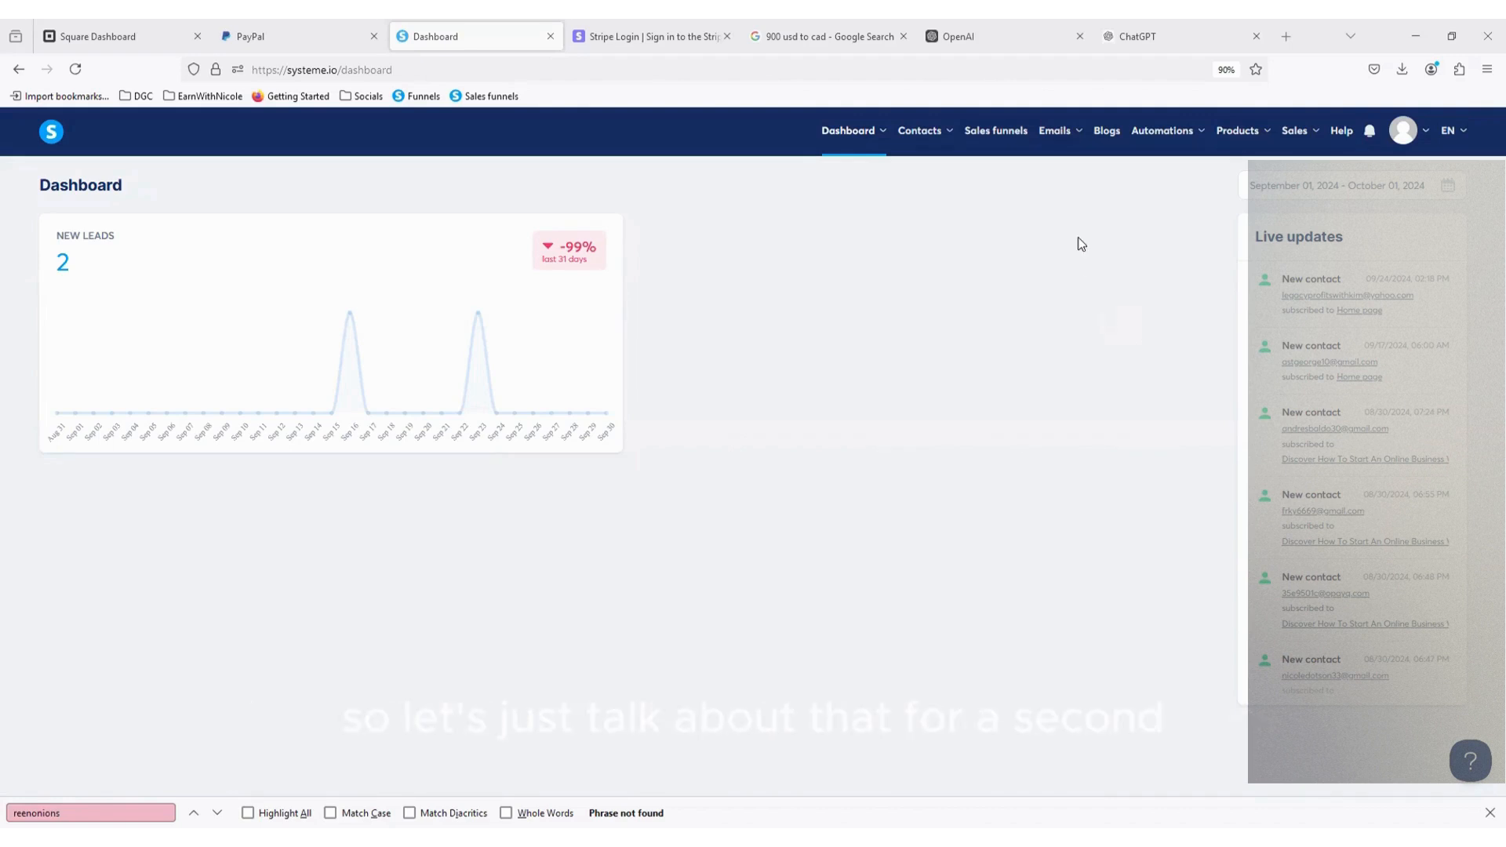
Review the email statistics of the Legacy Builder Program (3-26) template campaign and the other Legacy Builder Program (3-26) campaign.
mouse_move(1055, 147)
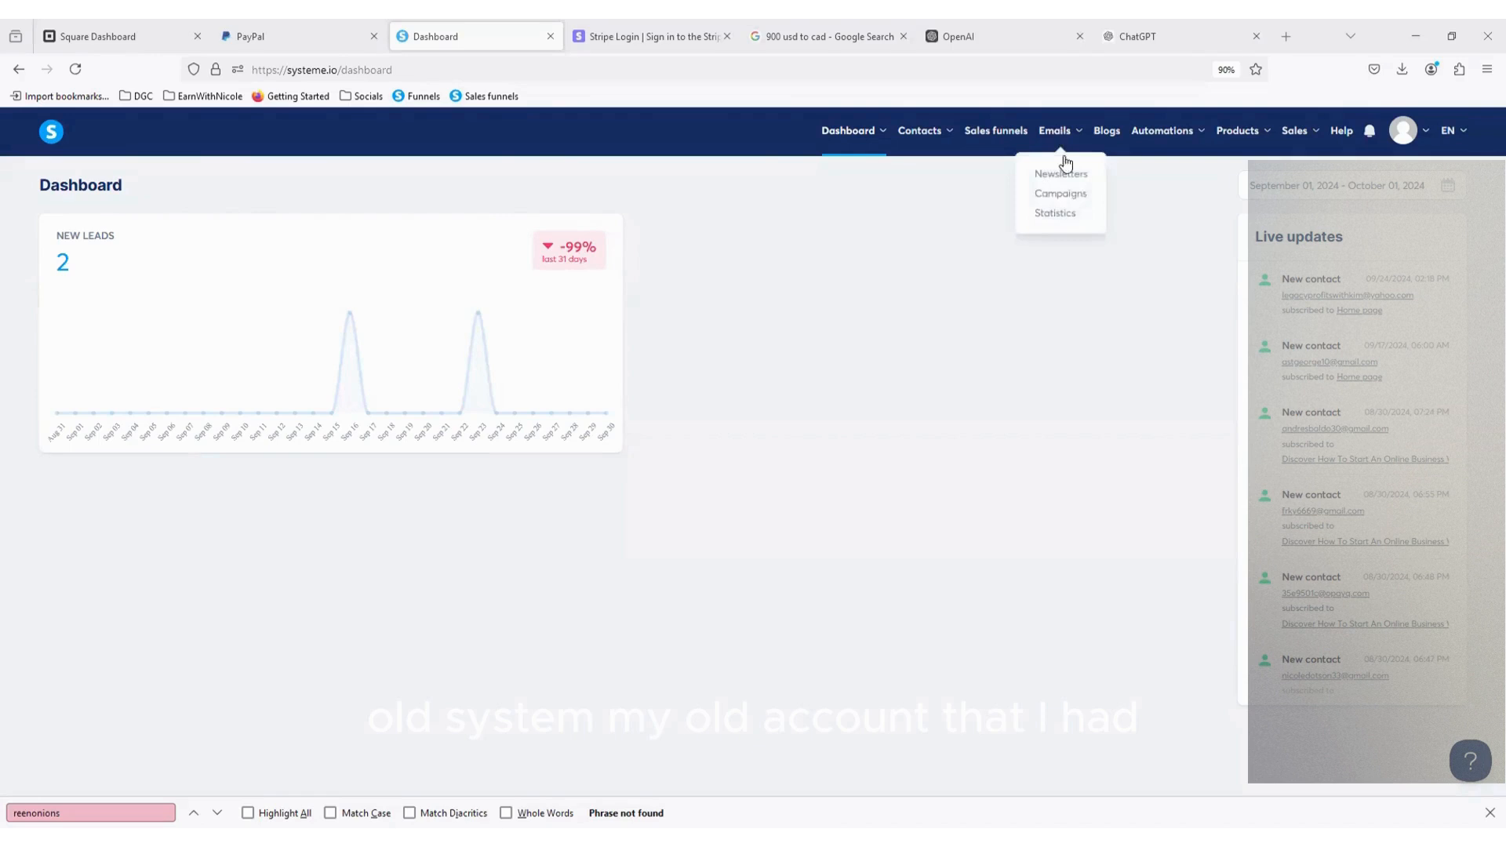
click(1060, 195)
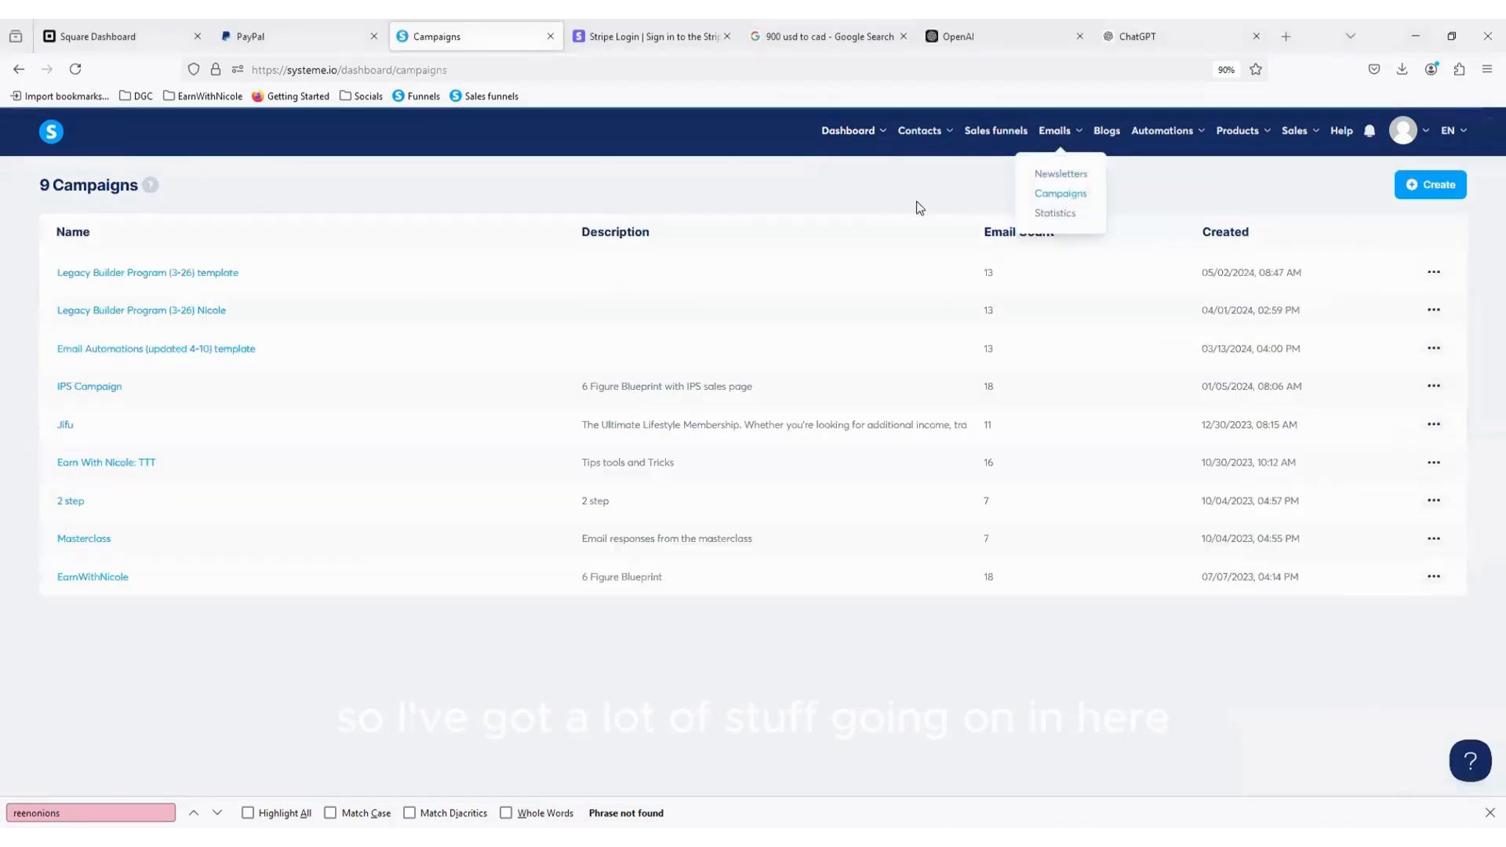
click(171, 274)
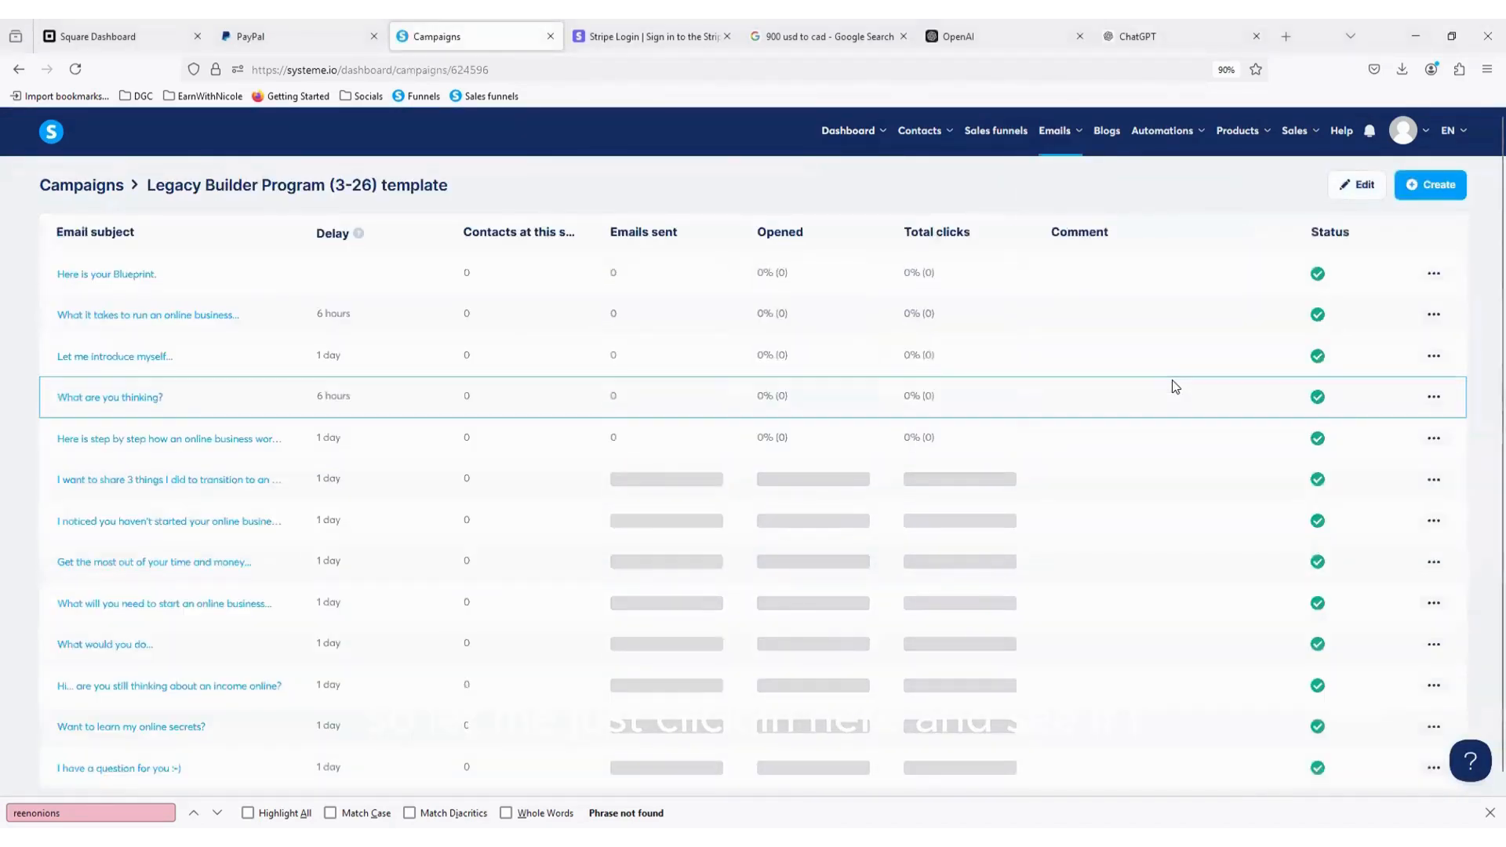
mouse_move(1061, 142)
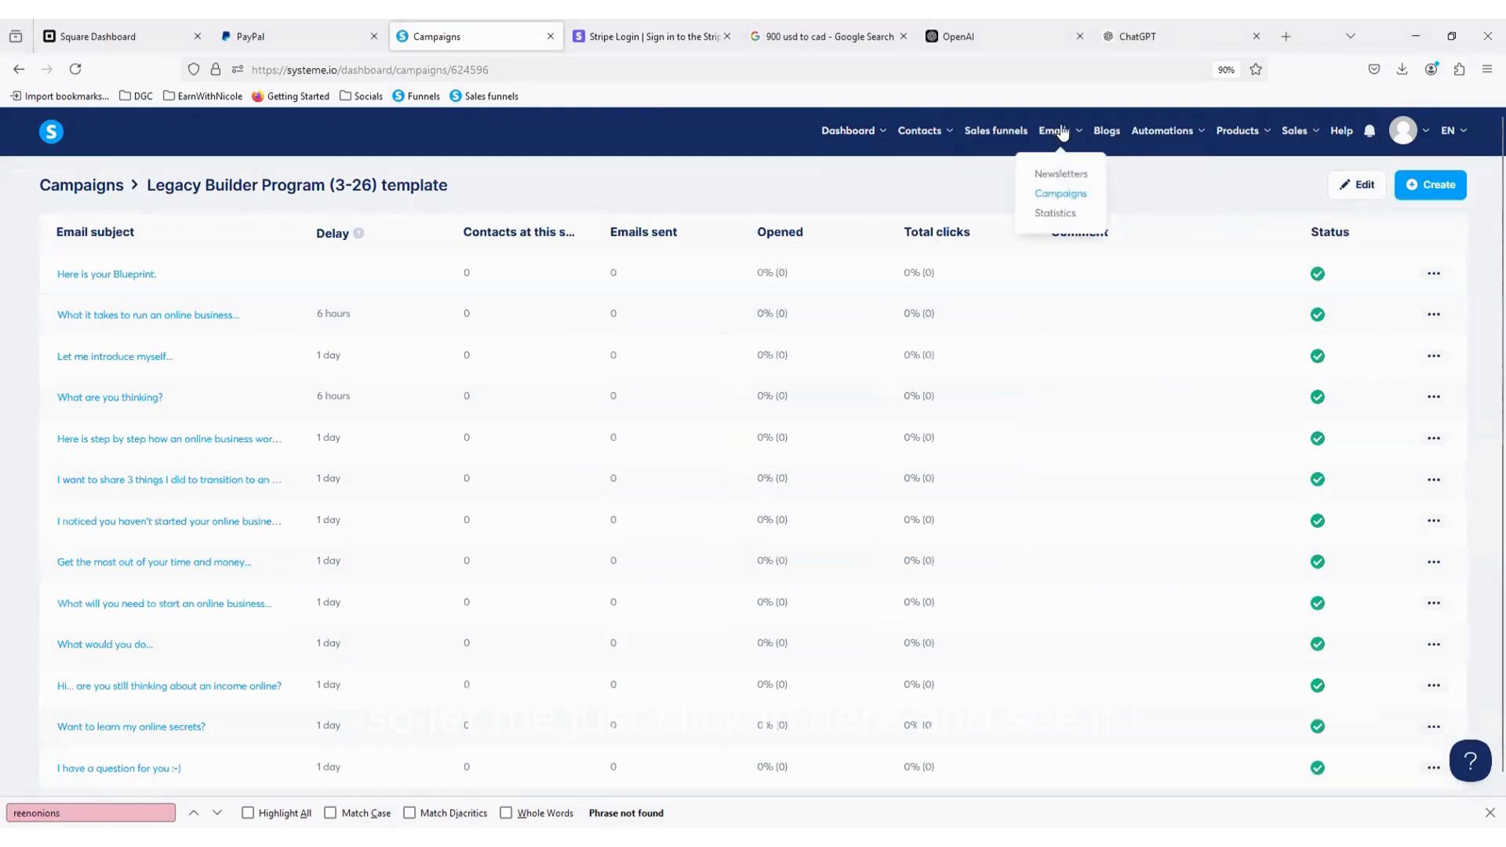
click(1056, 195)
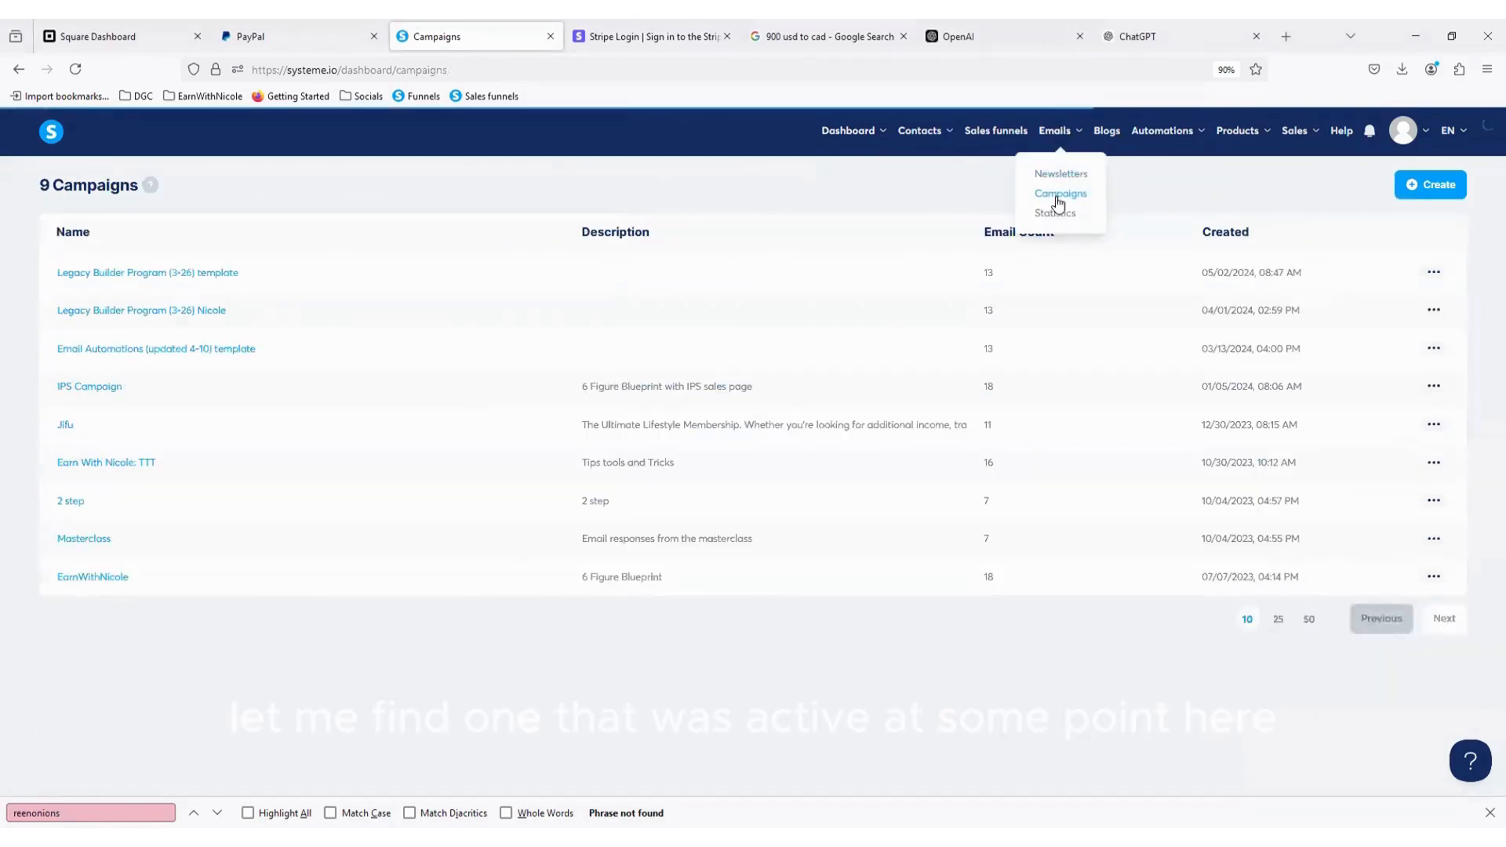
click(141, 311)
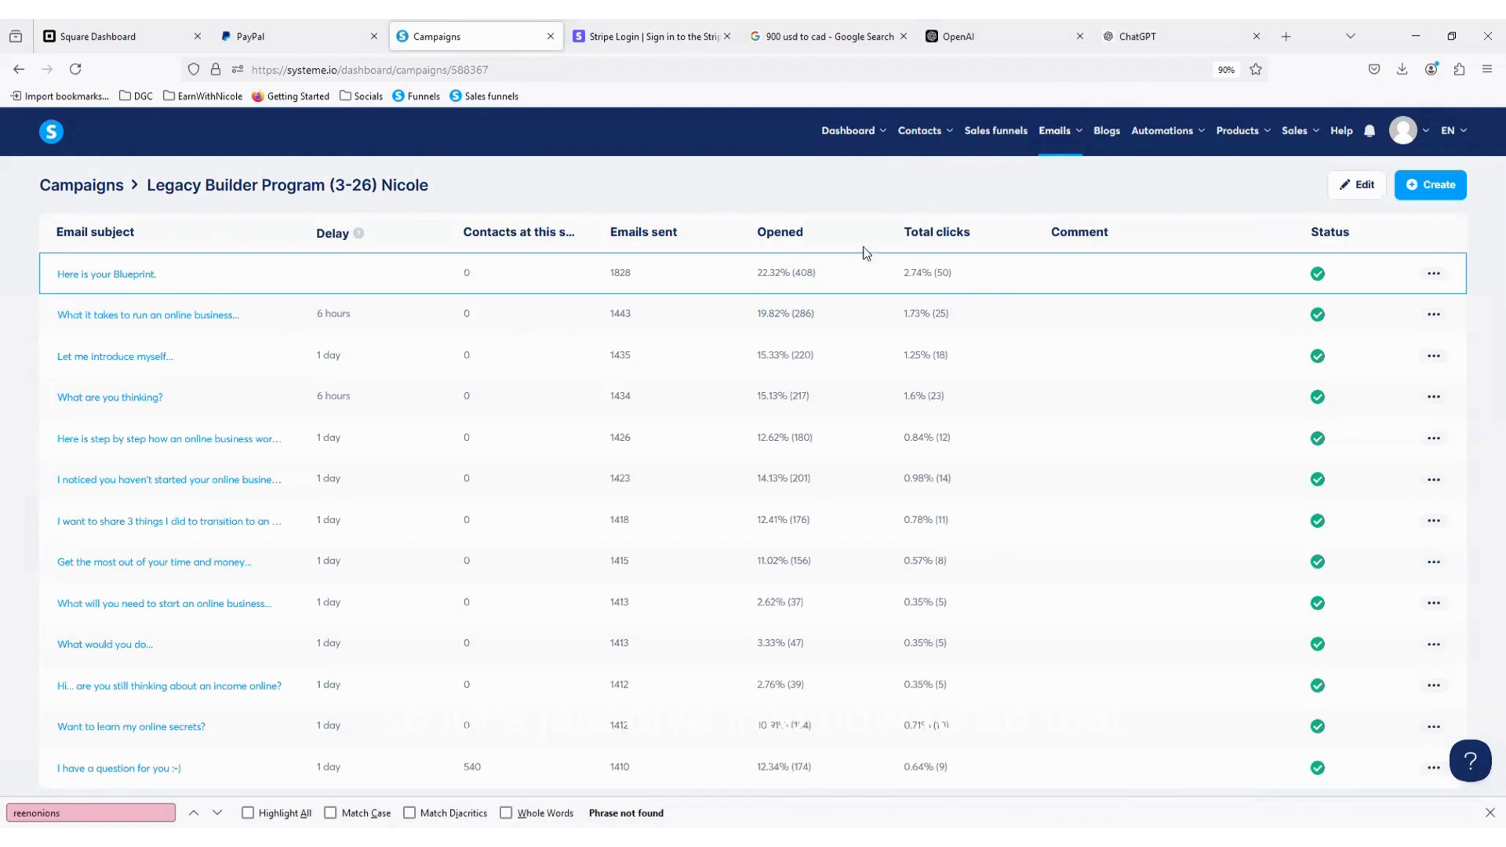
Open the list of all contacts.
mouse_move(921, 140)
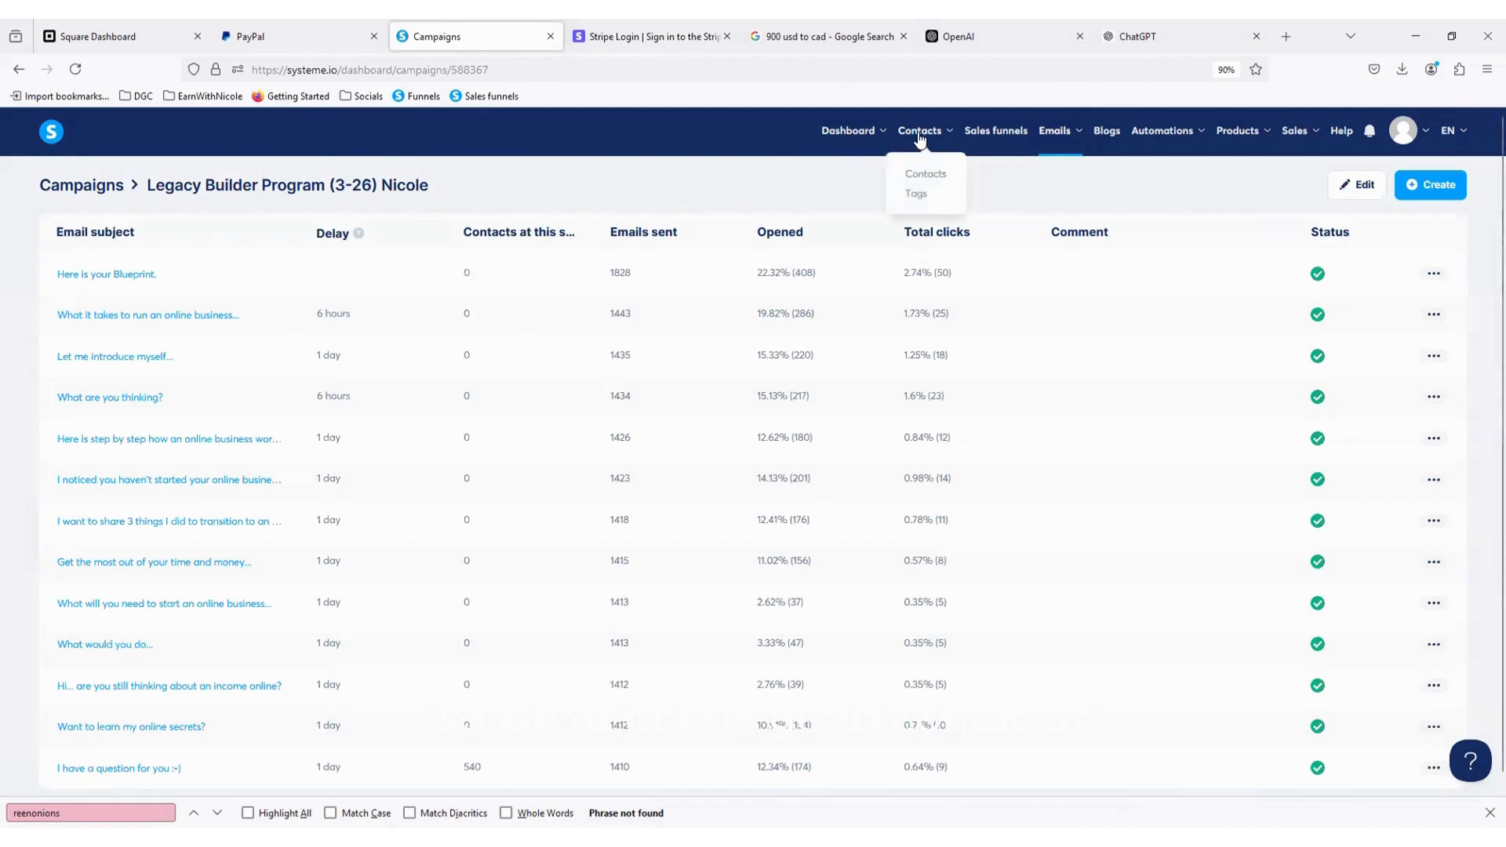
click(924, 176)
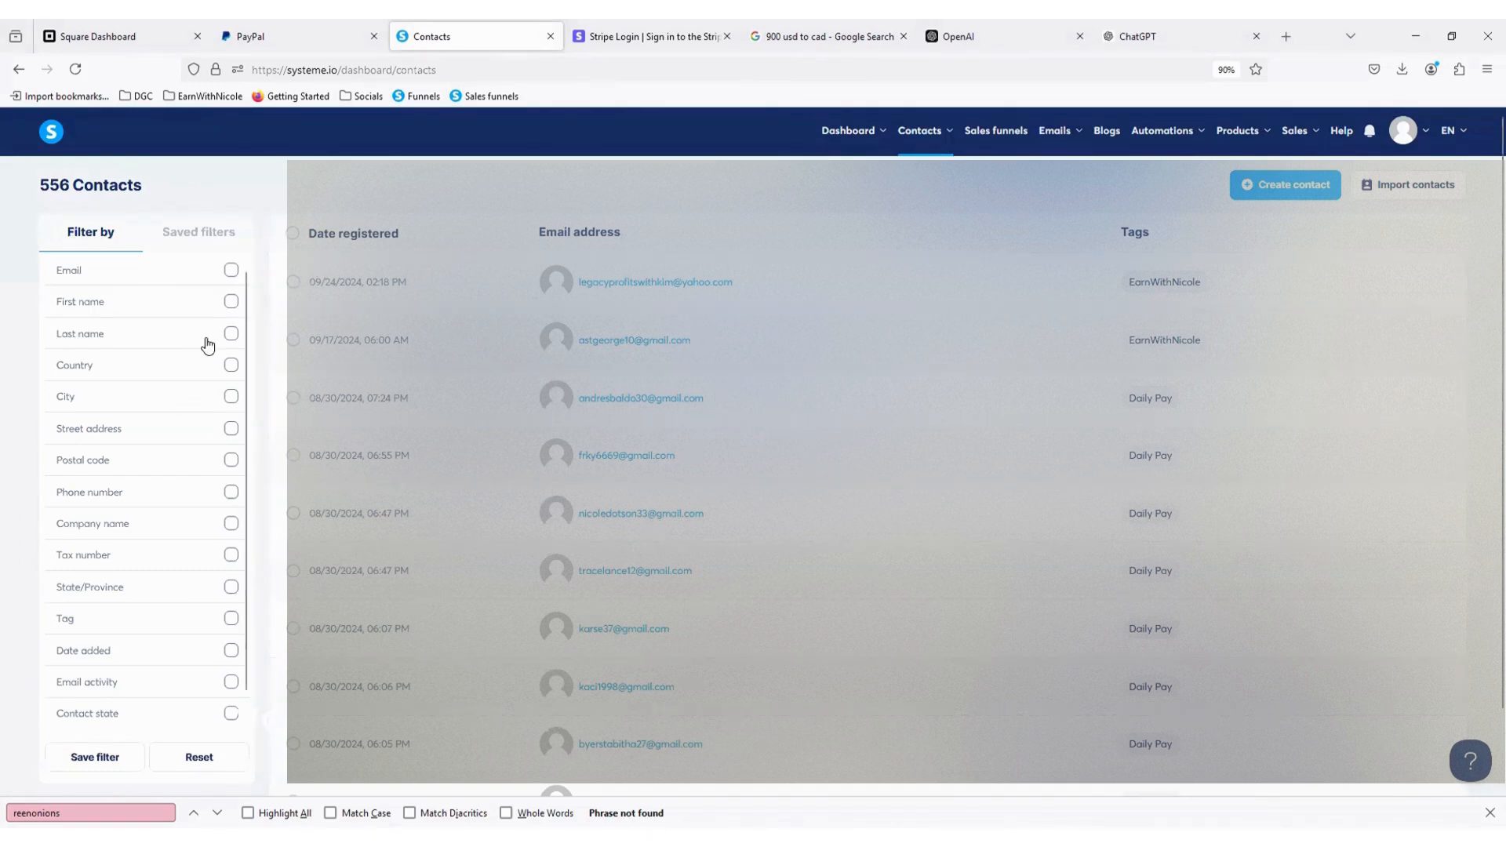
click(114, 272)
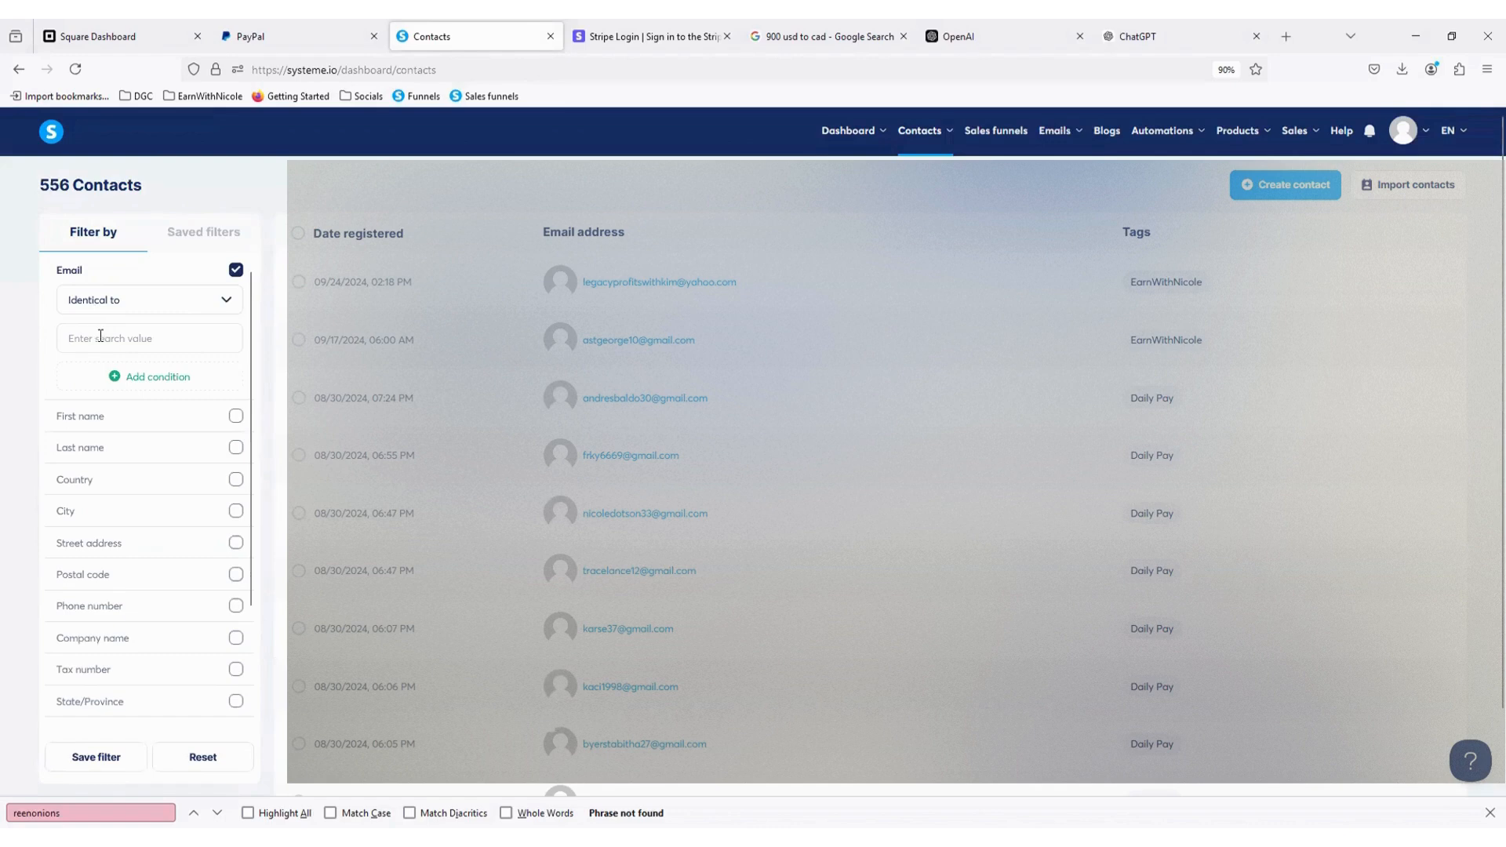
click(105, 300)
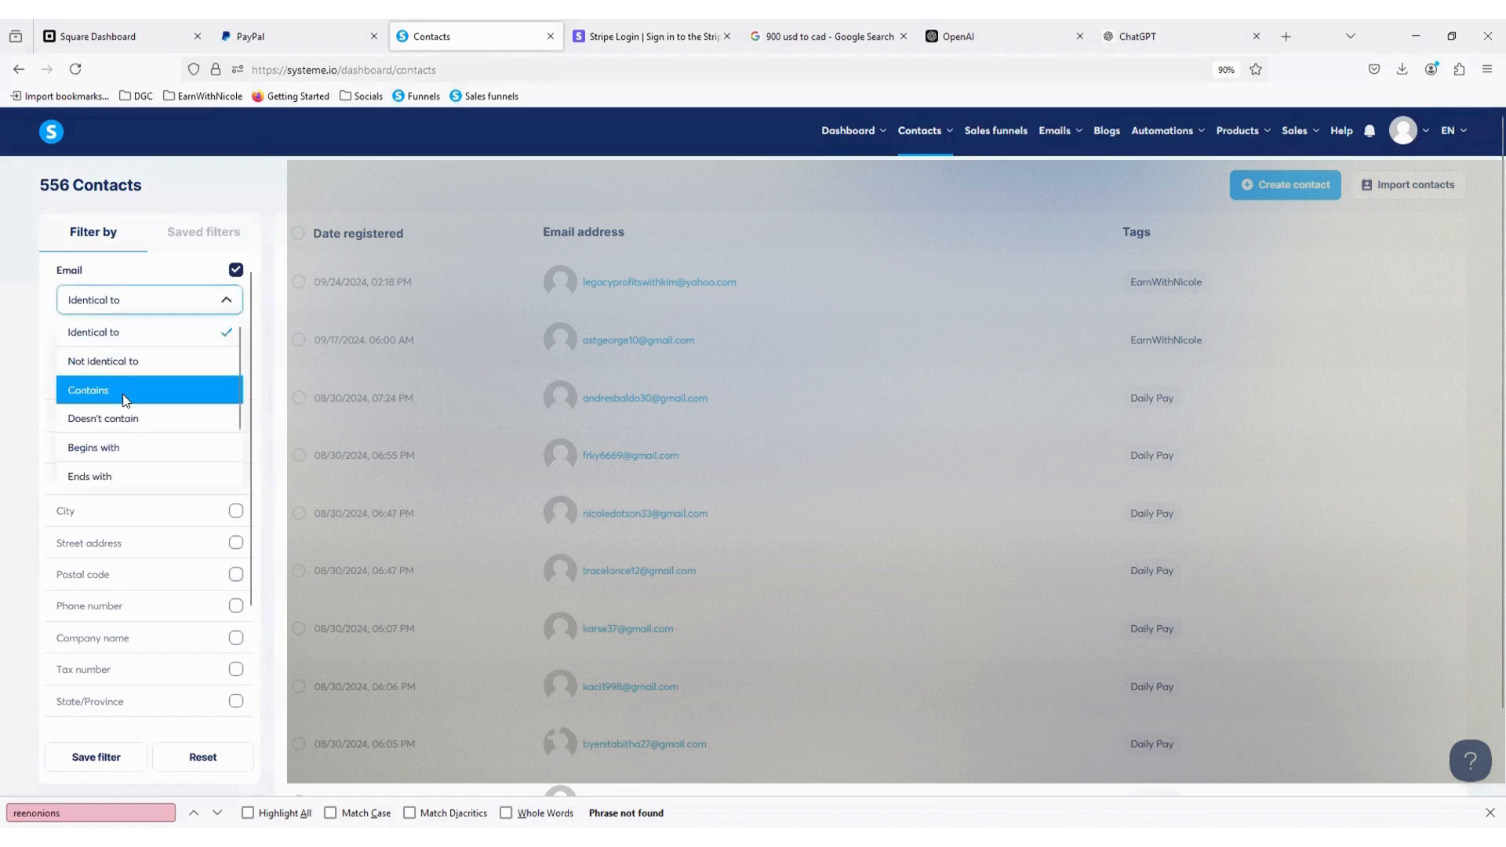
click(49, 300)
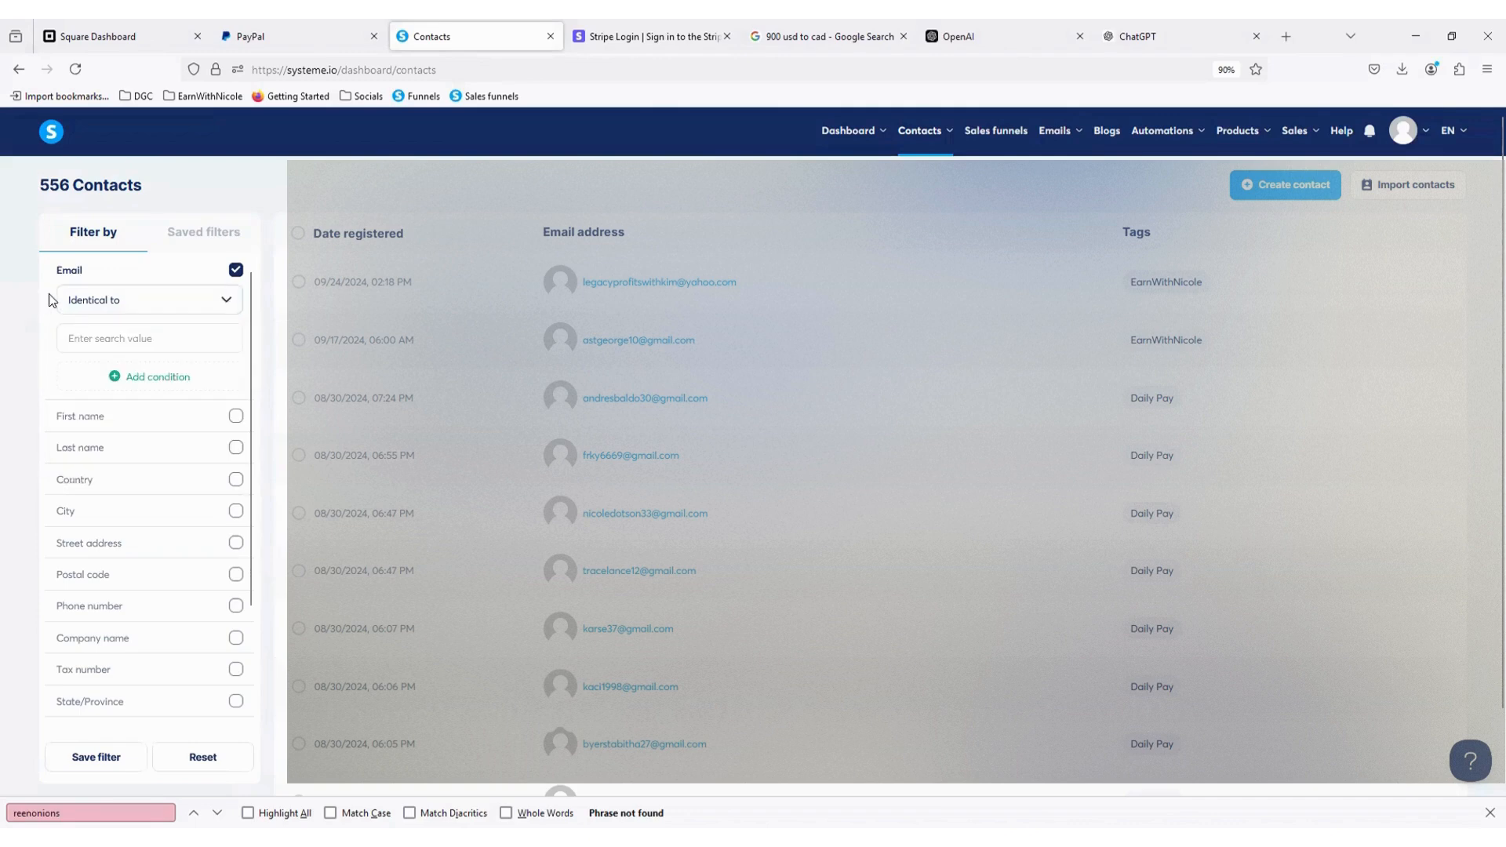
click(235, 271)
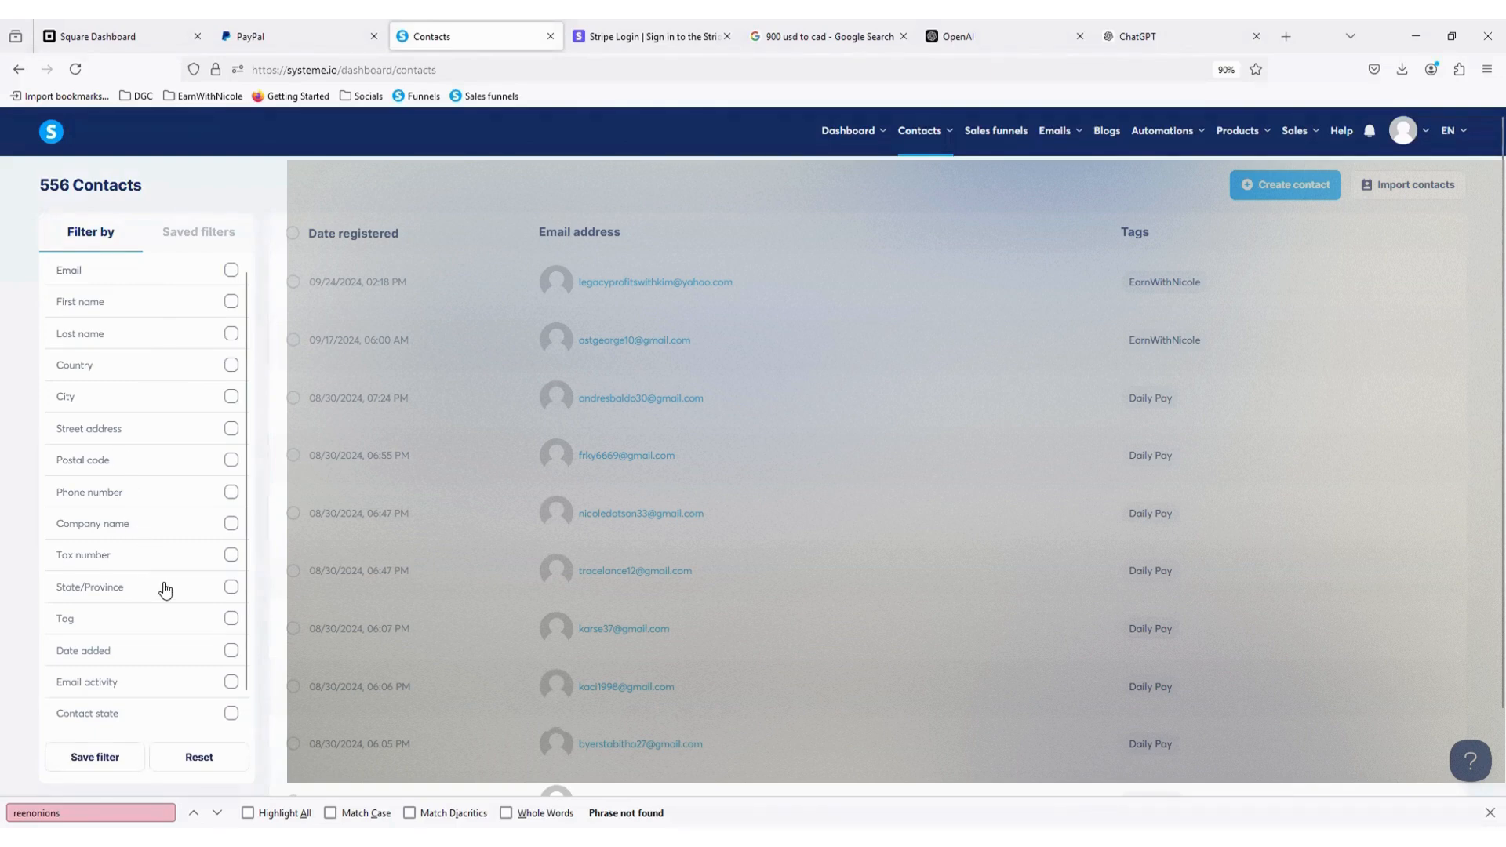
click(142, 687)
scroll(141, 686, down, 2)
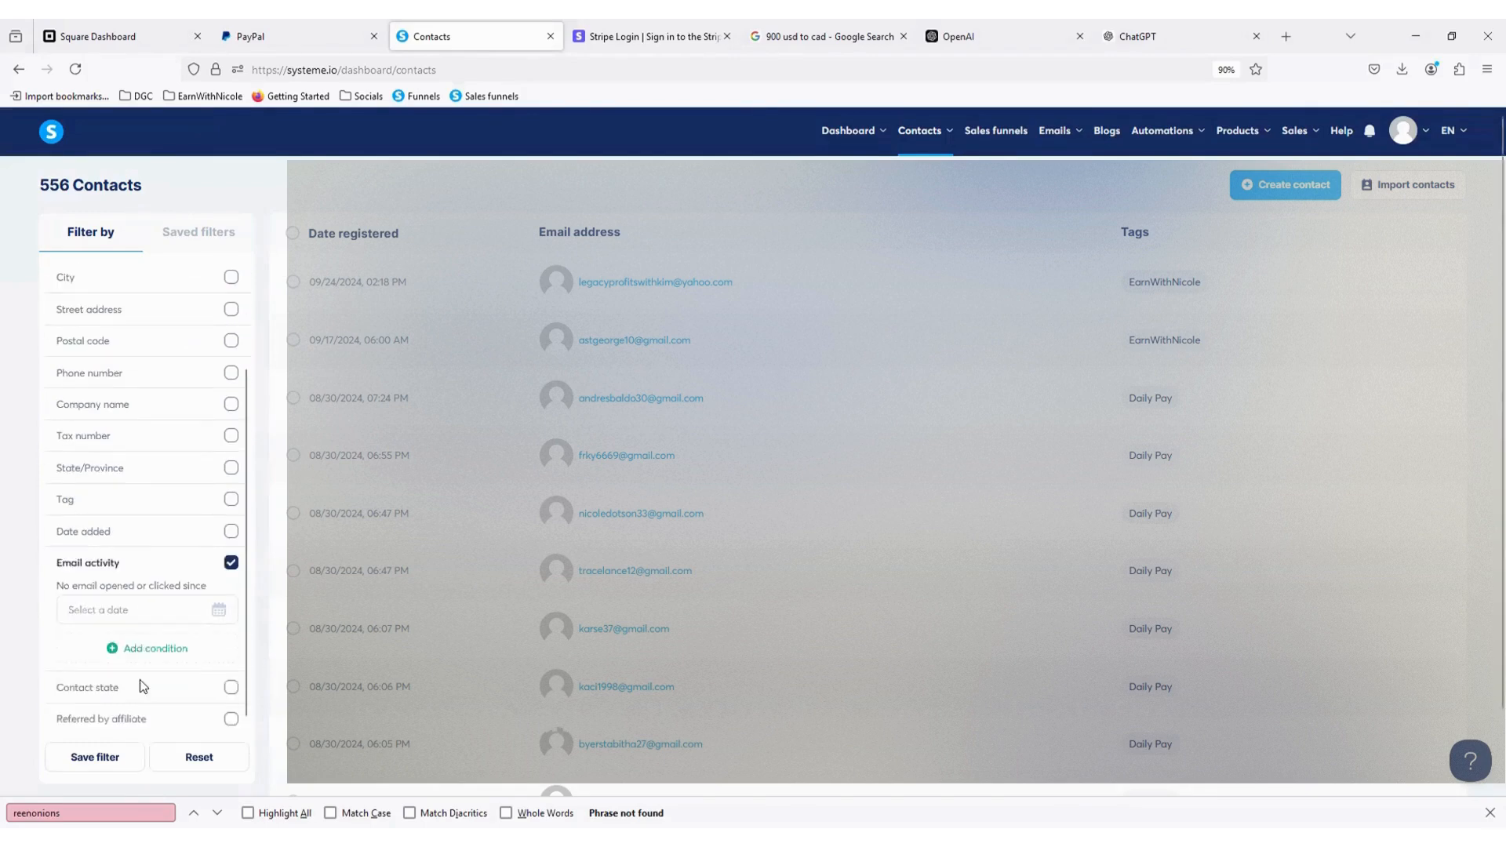
click(230, 562)
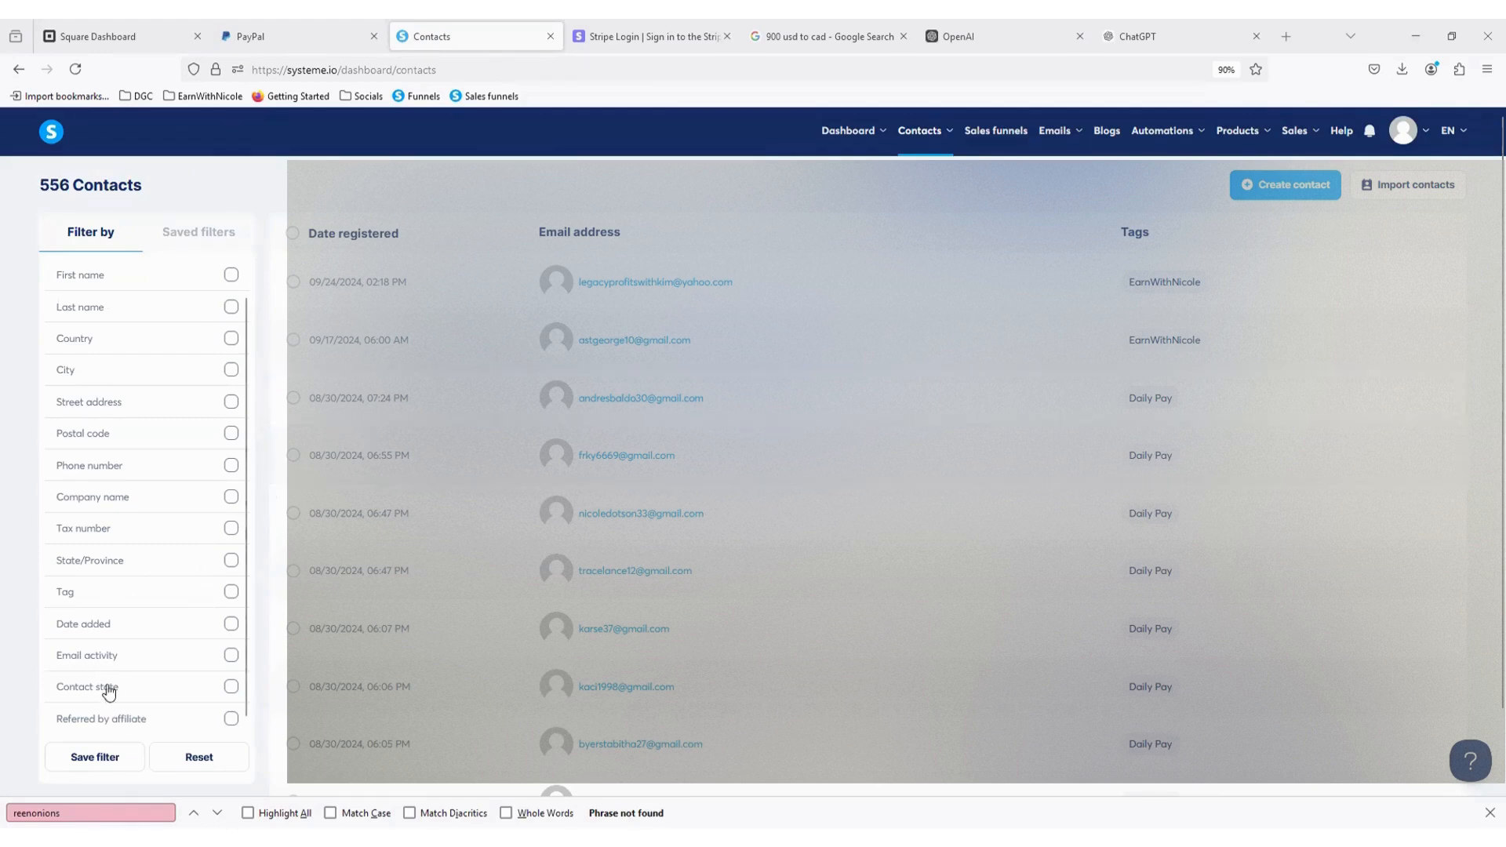
Filter the contacts by email activity to those with no email opened or clicked since August 1, 2024.
click(231, 656)
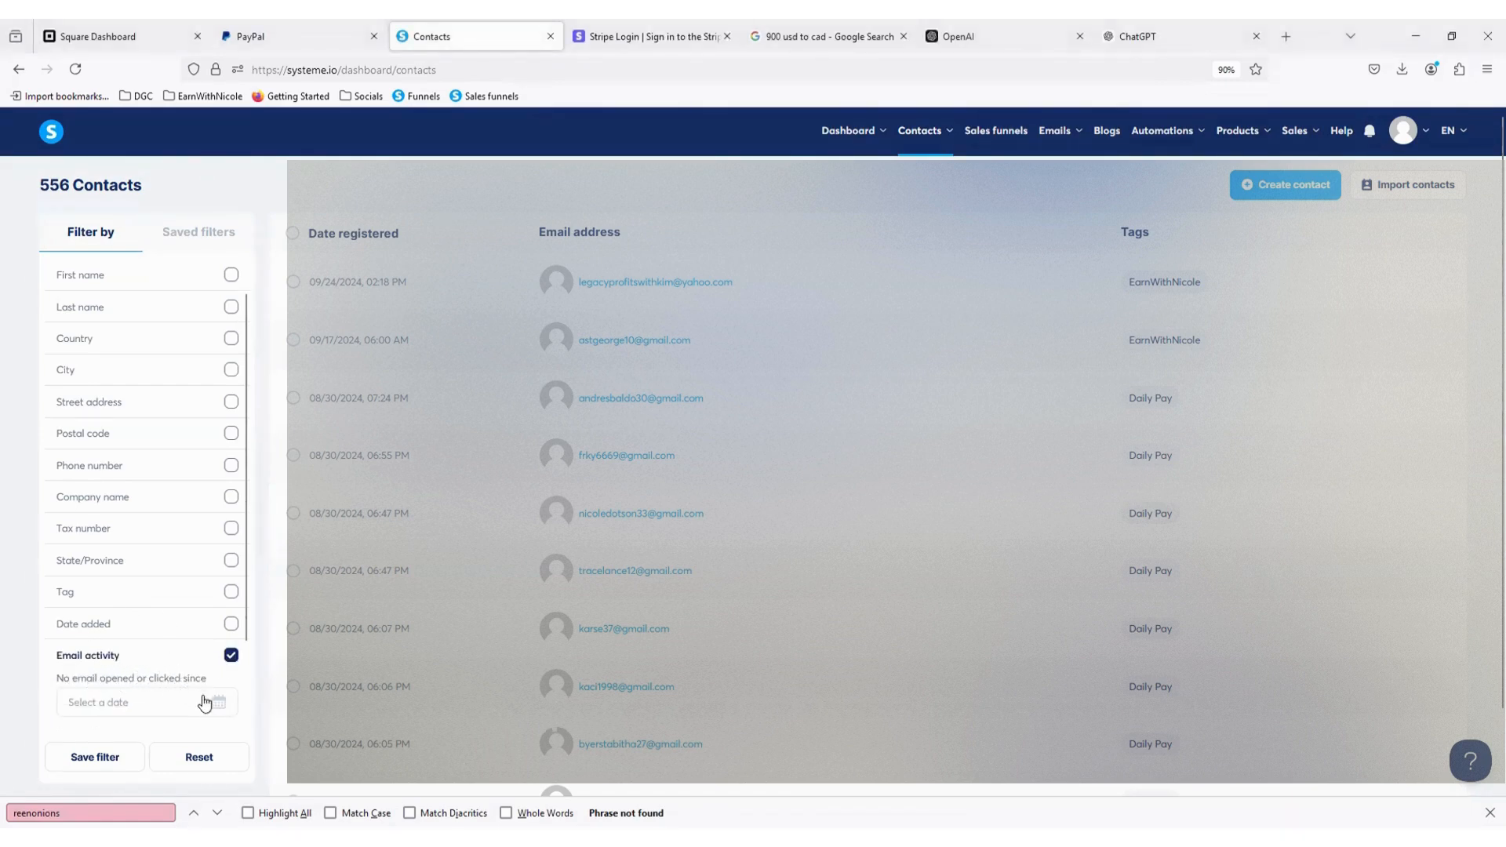
click(181, 709)
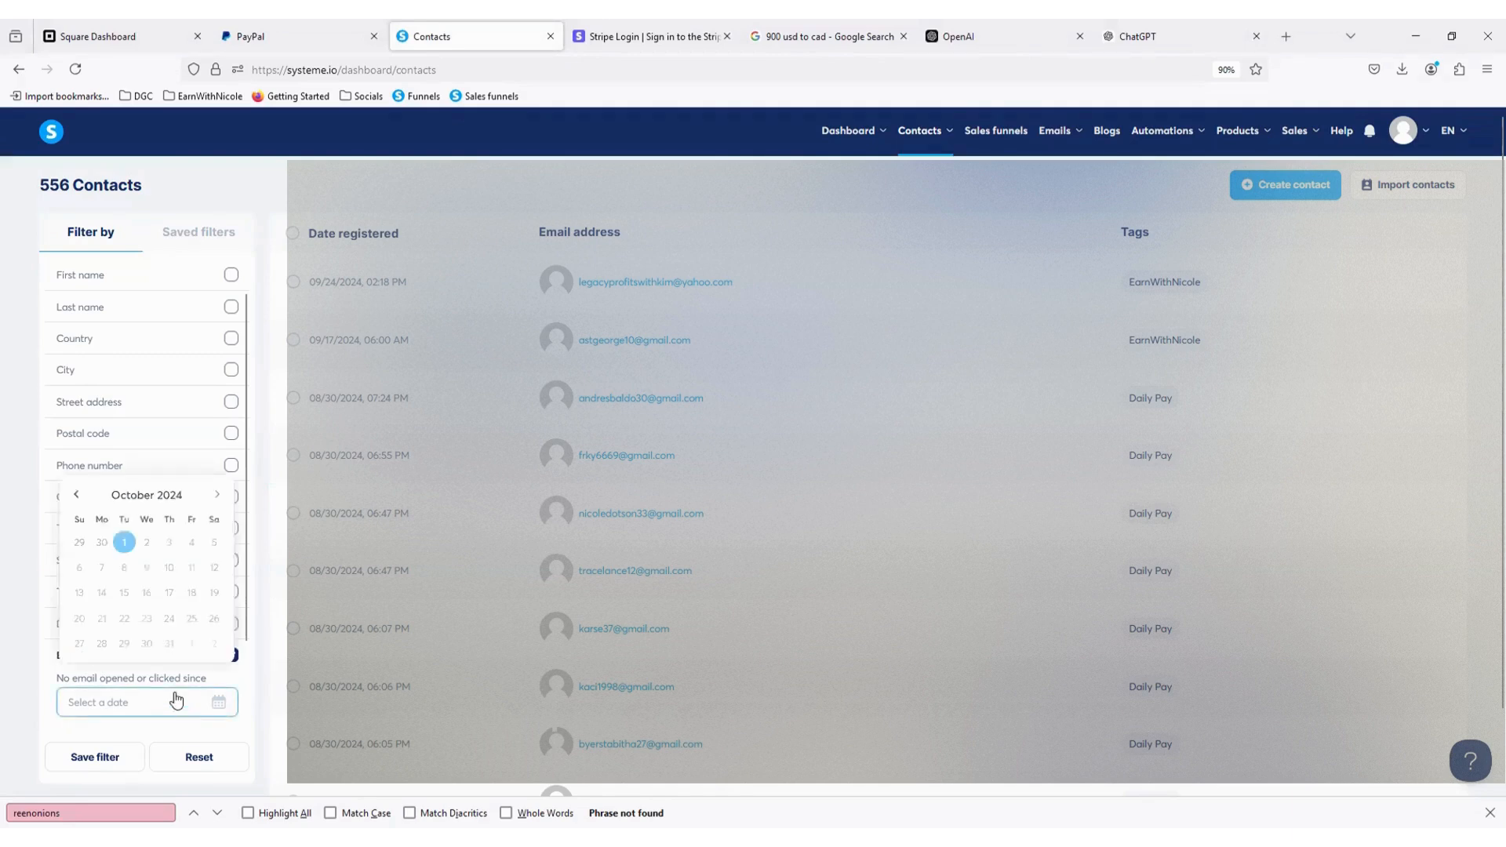
click(77, 495)
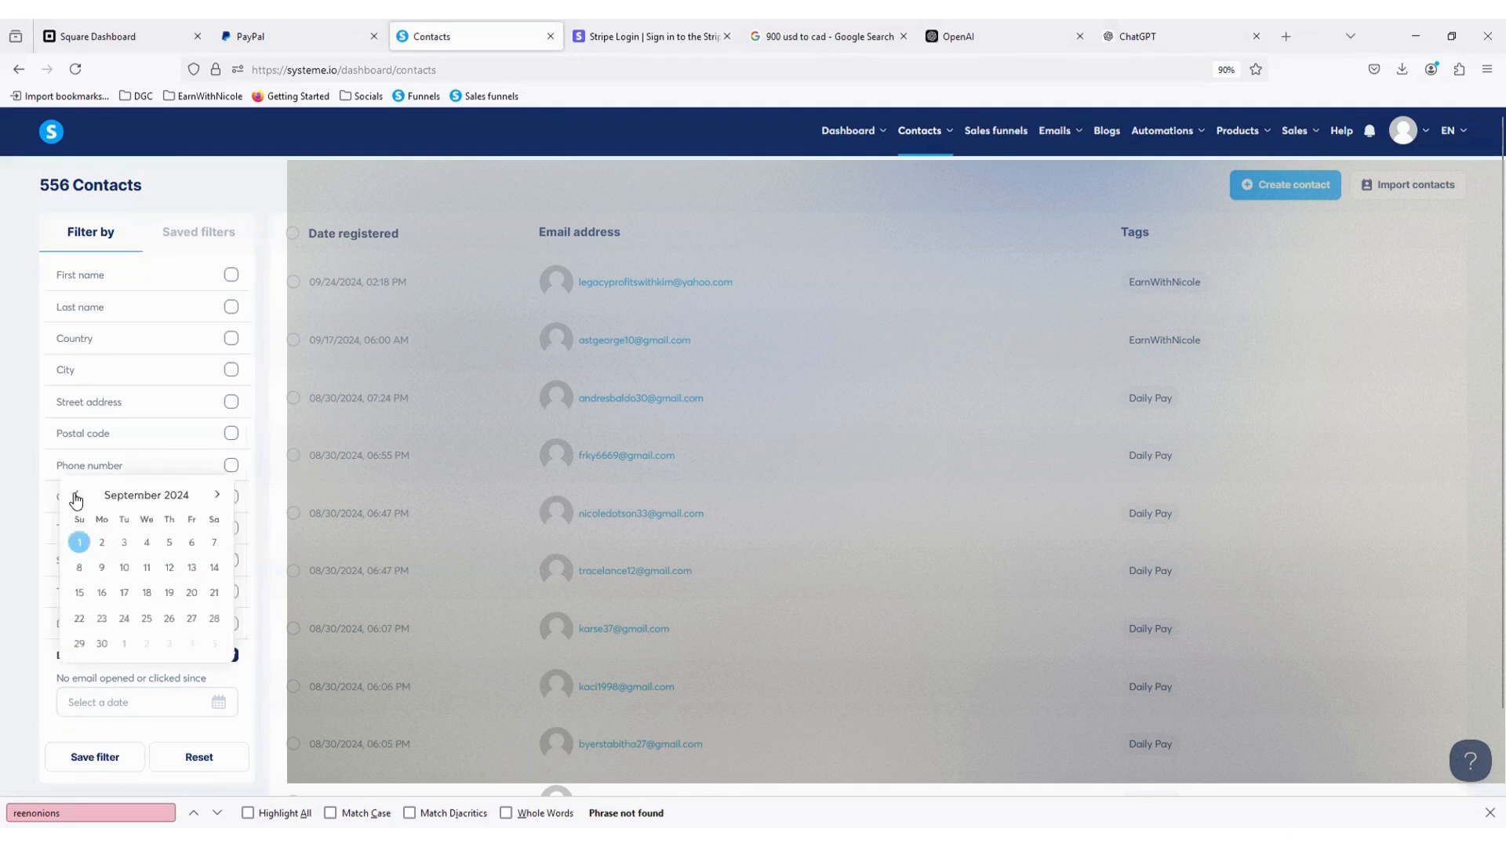
click(76, 496)
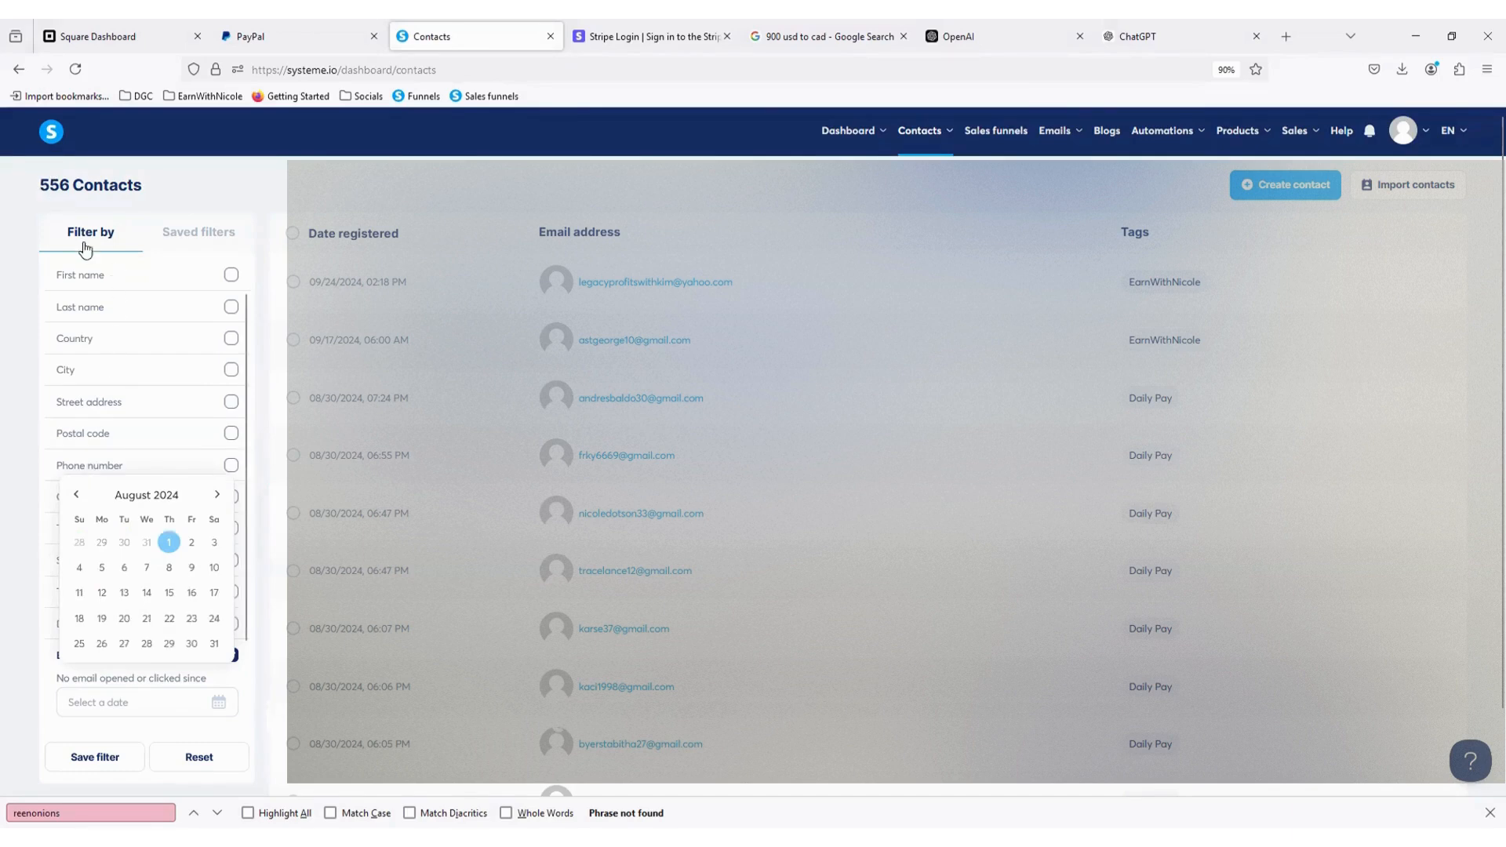
click(167, 540)
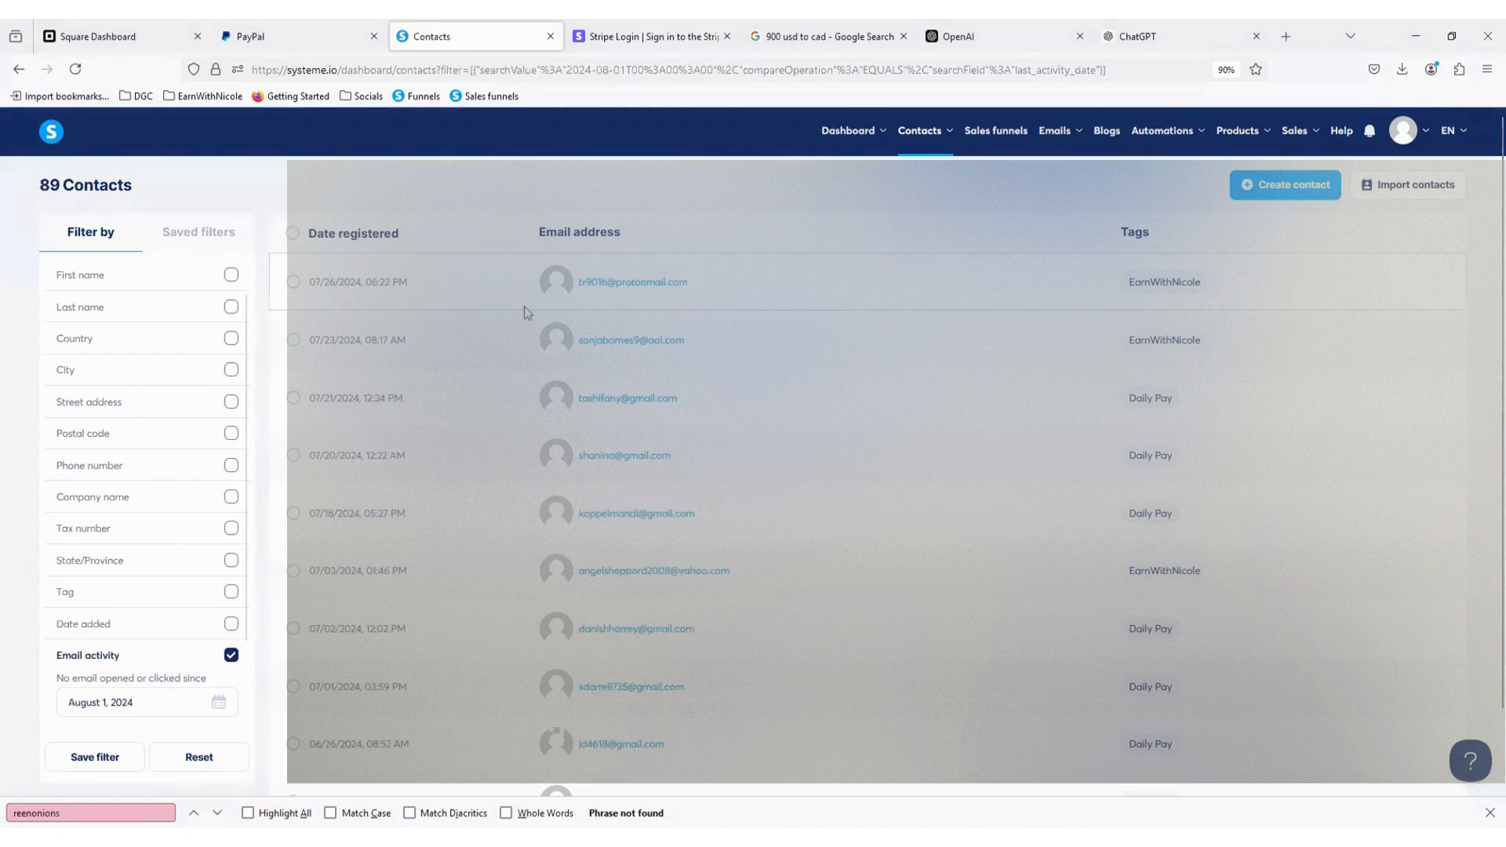
Select all contacts matching the inactivity filter and delete them, accepting both confirmations.
click(293, 236)
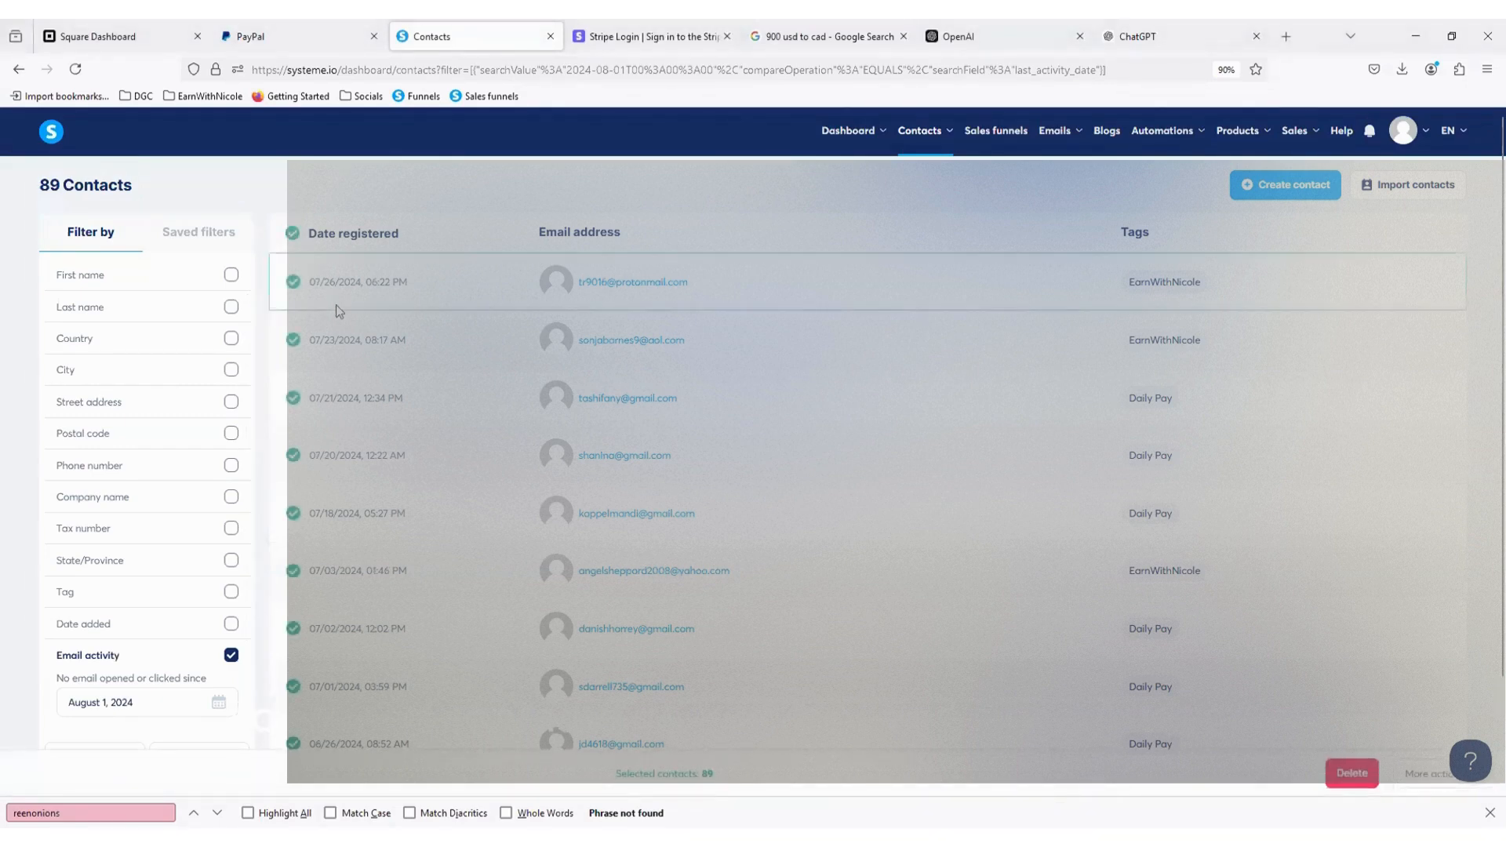
scroll(979, 629, down, 2)
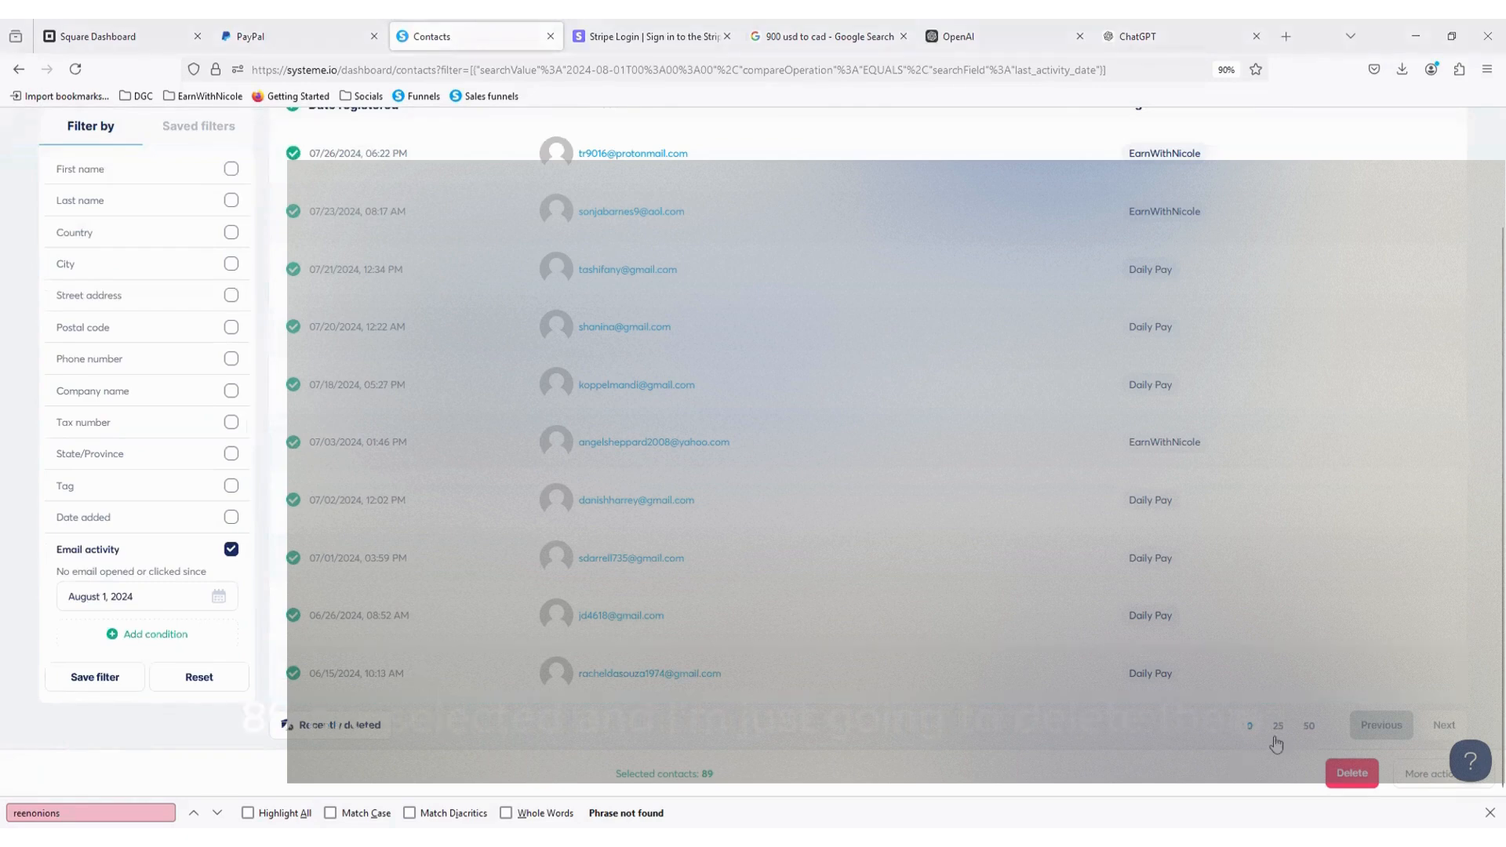
click(1353, 774)
click(668, 506)
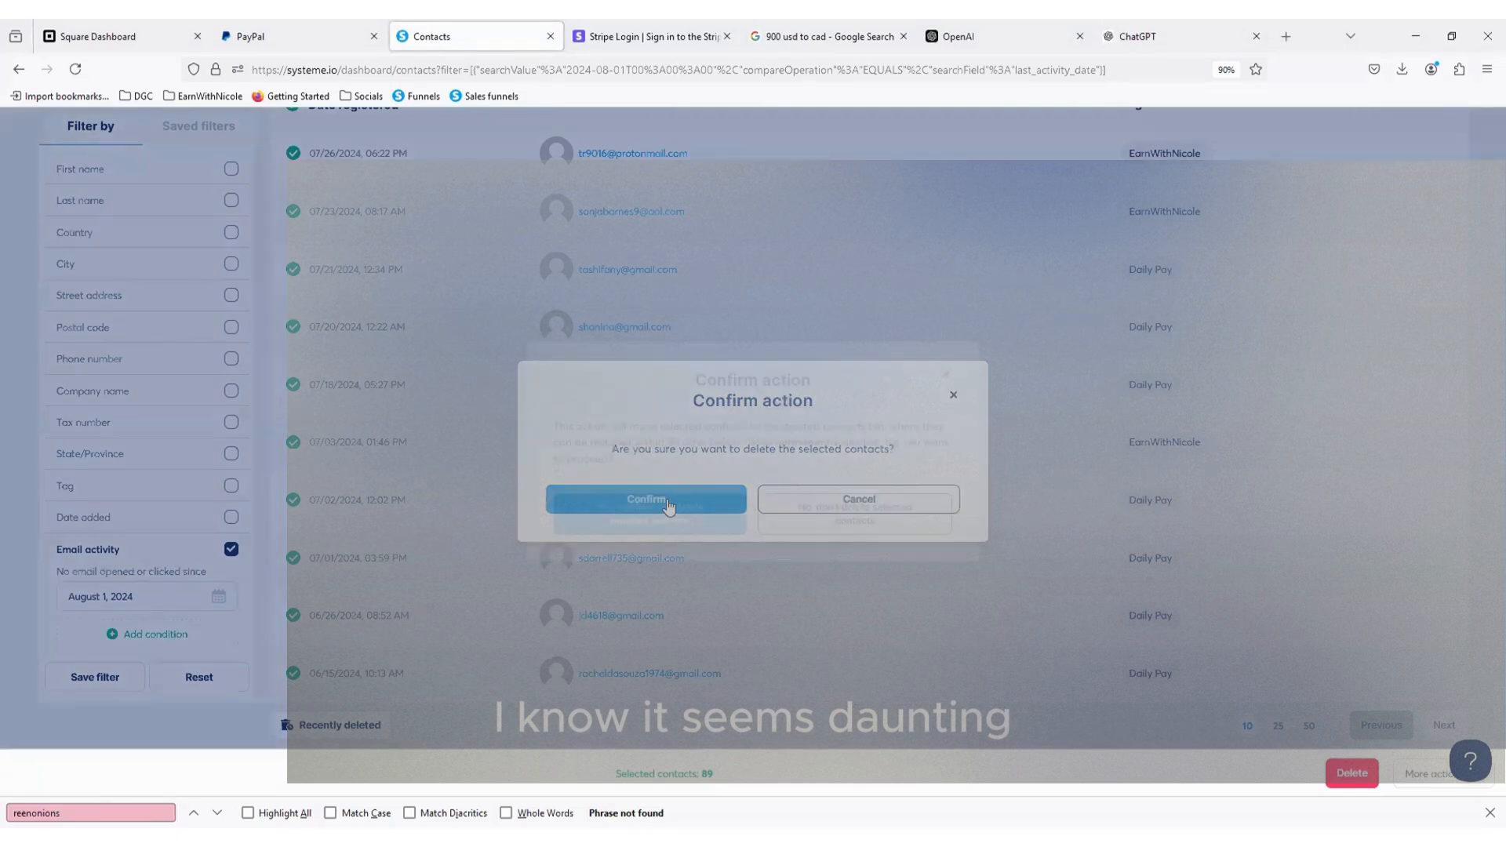
click(644, 516)
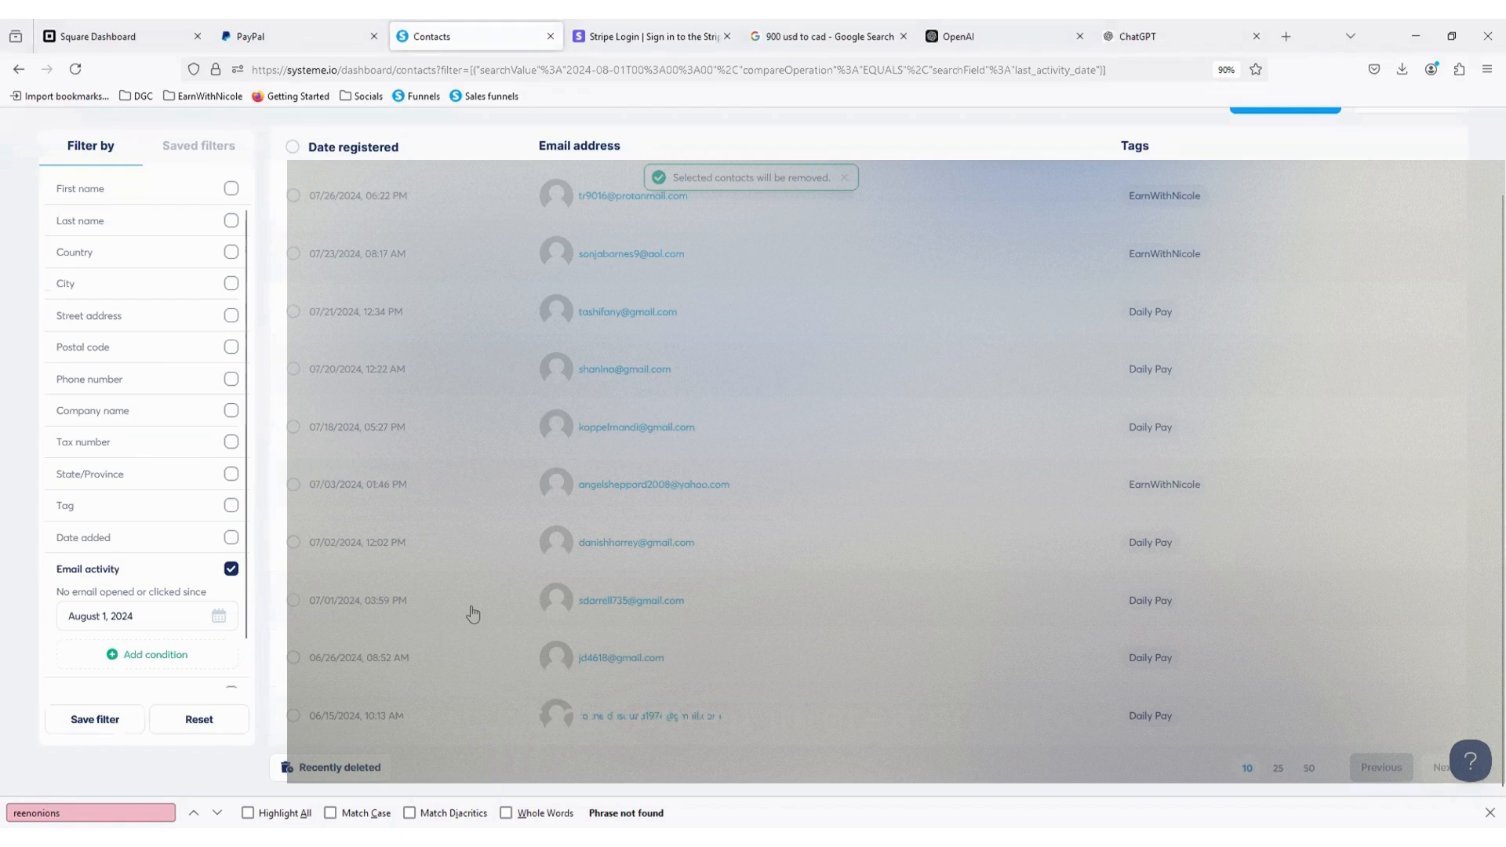
Replace the email activity filter with a contact state filter set to Unsubscribed.
scroll(837, 561, up, 2)
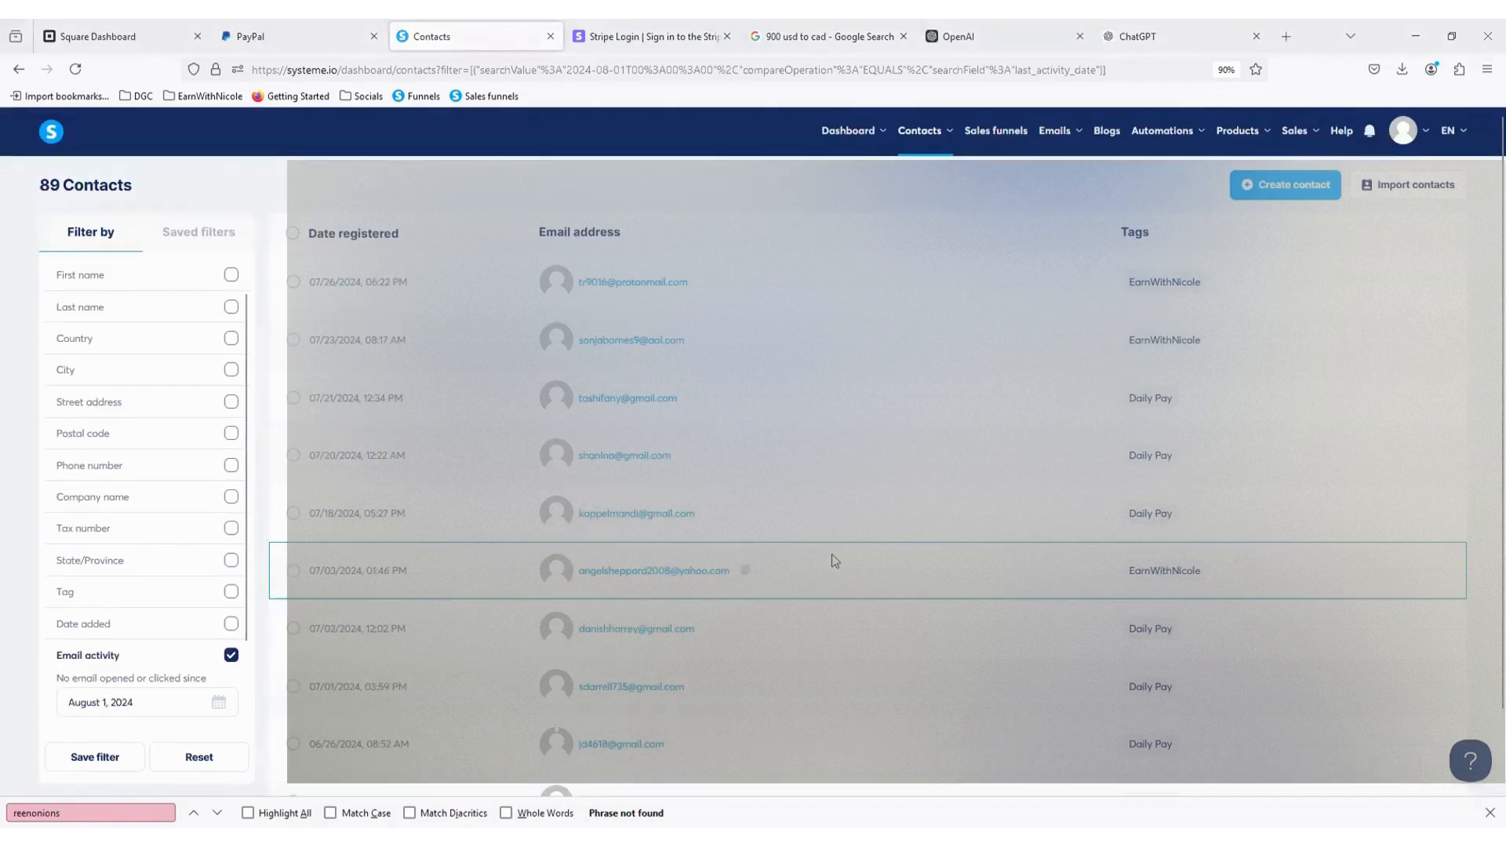
scroll(135, 618, down, 1)
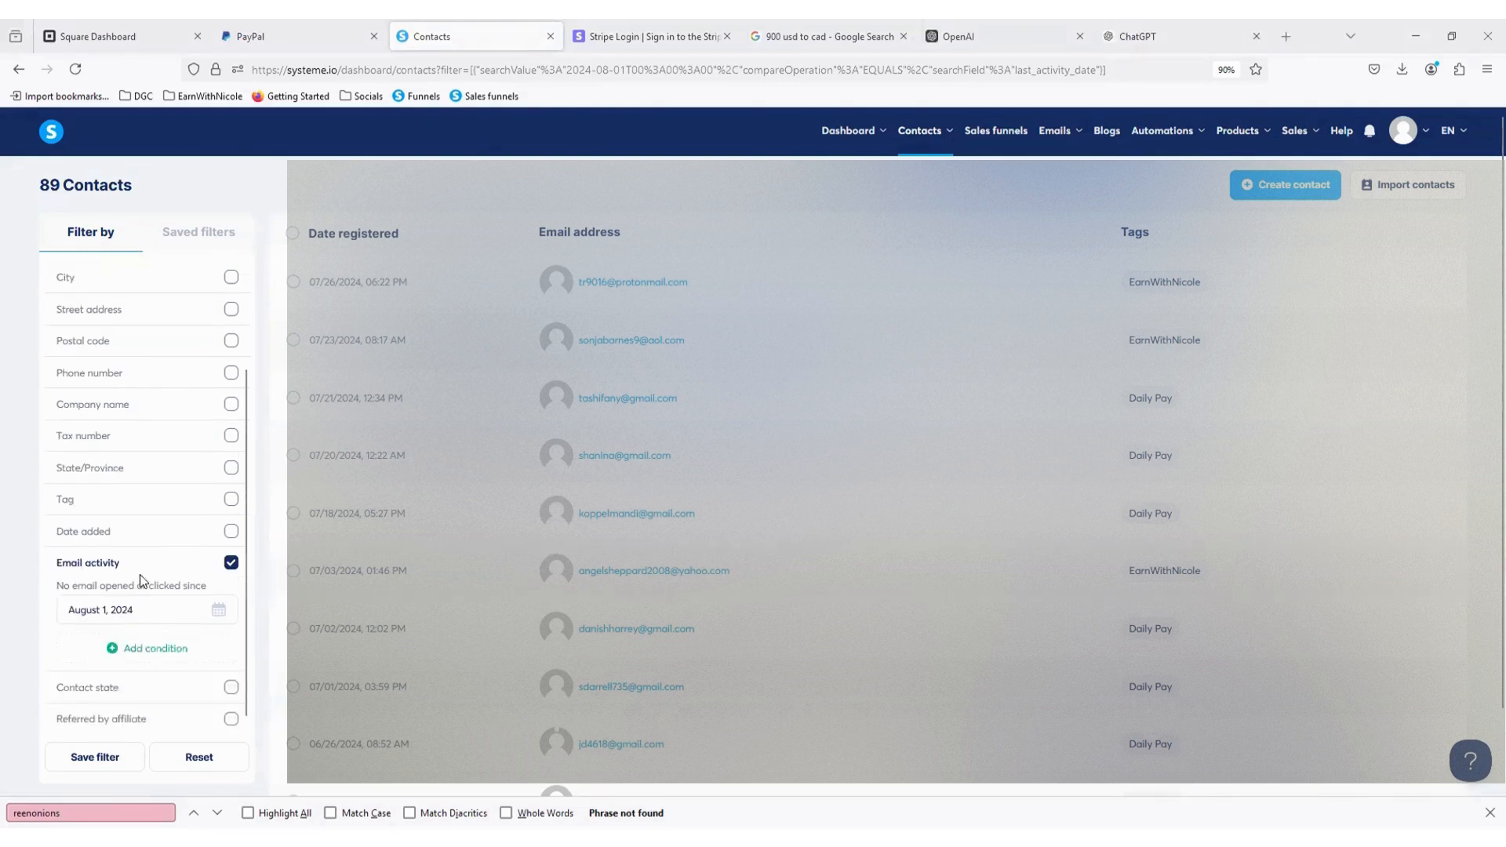
click(231, 566)
scroll(198, 638, down, 2)
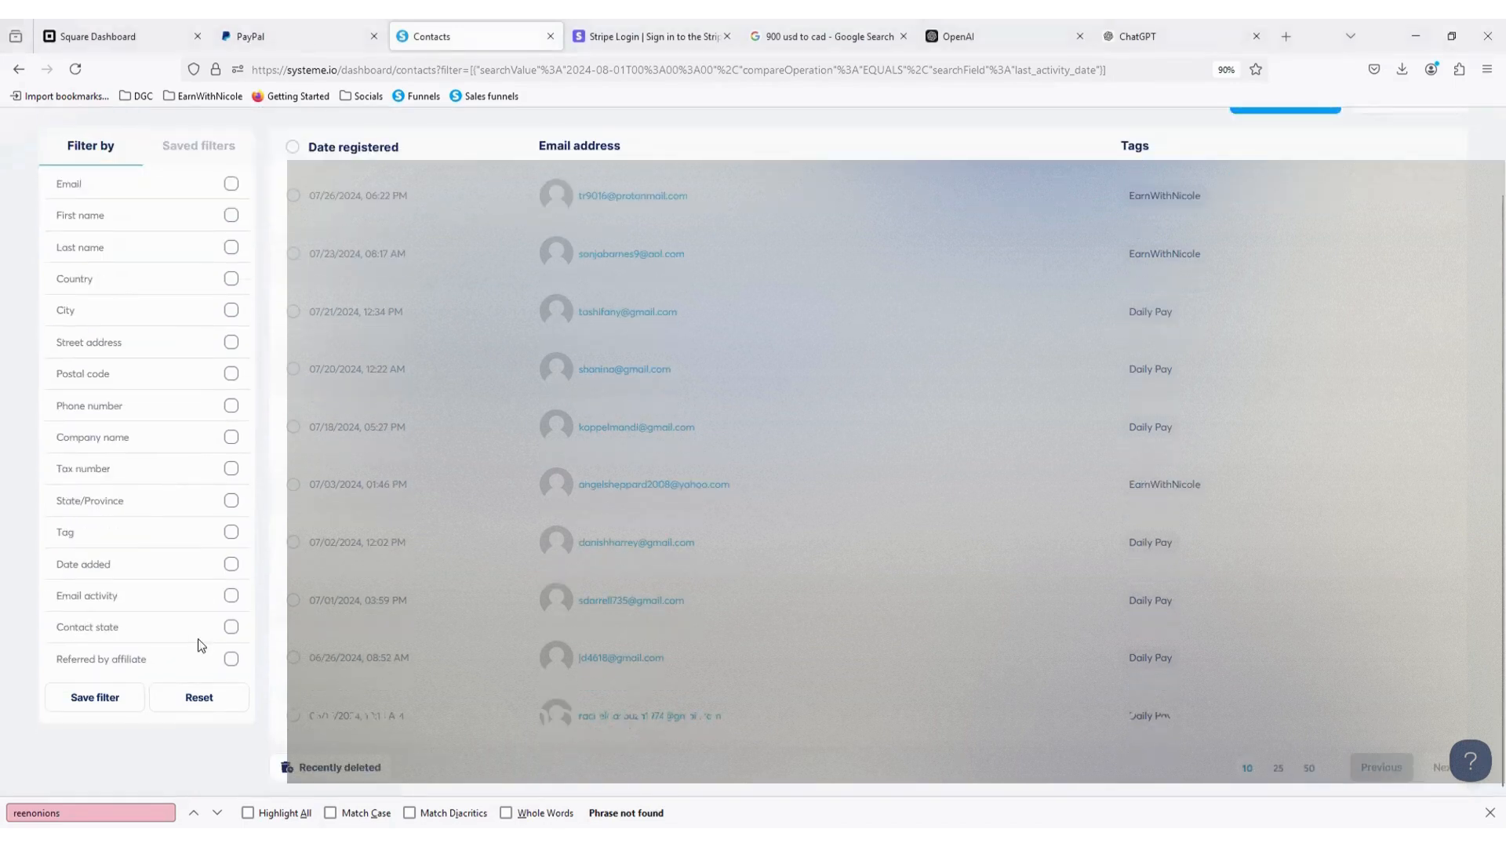
click(110, 631)
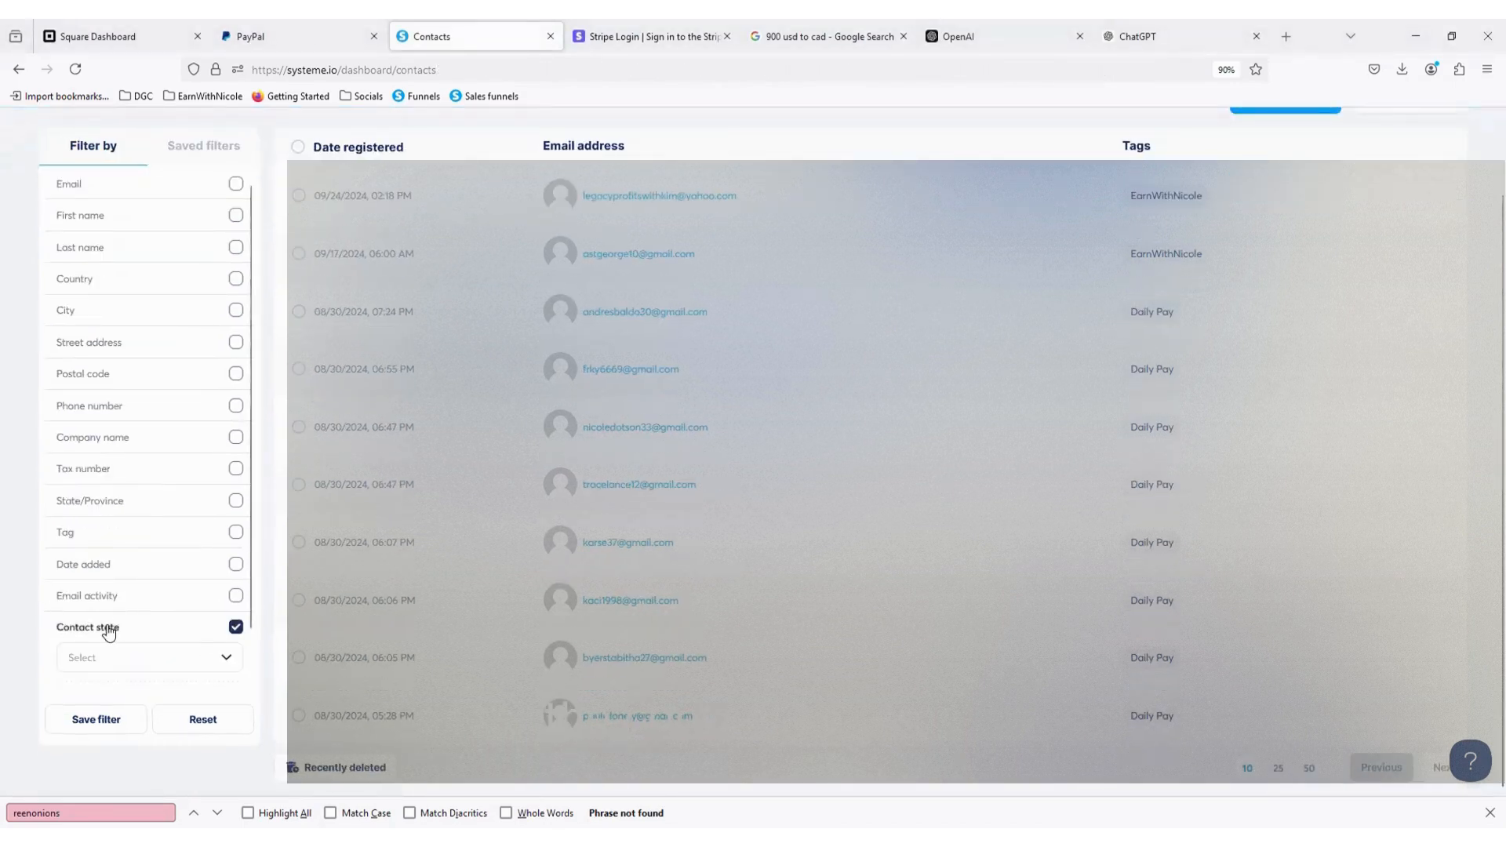
click(196, 662)
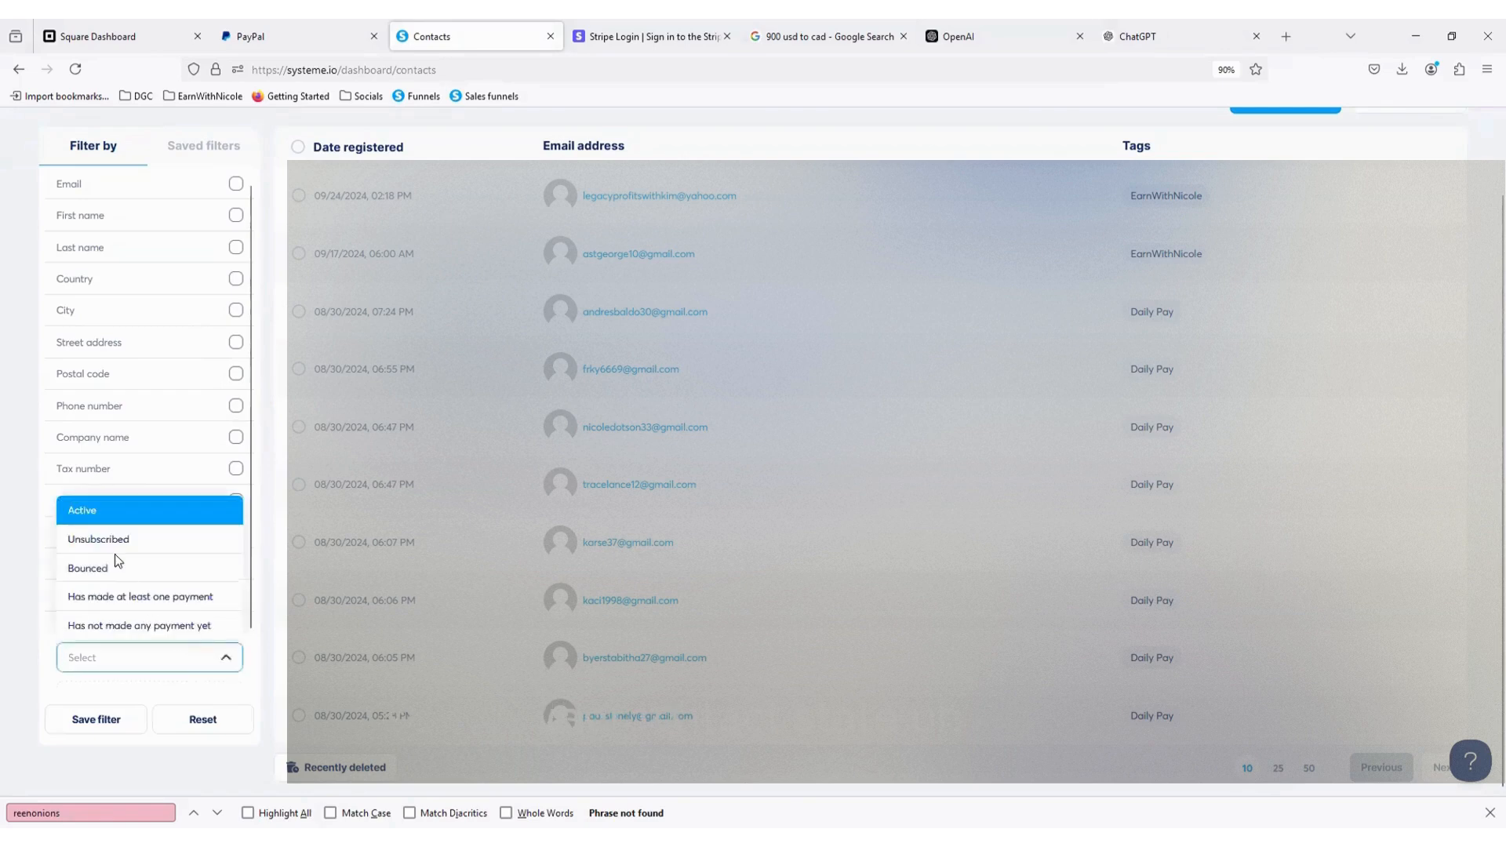
click(100, 539)
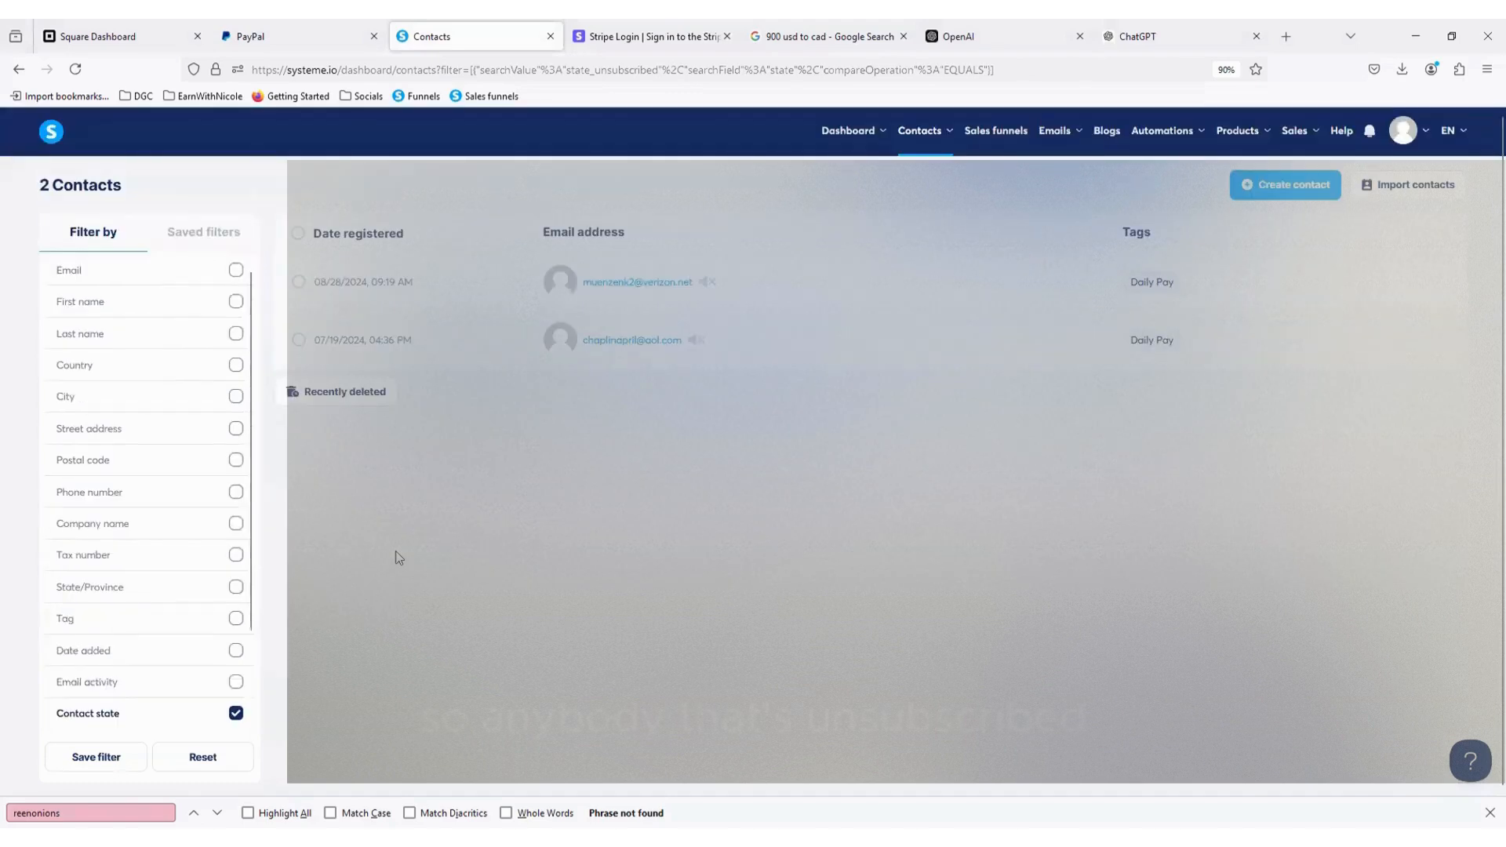
Select both unsubscribed contacts and delete them, accepting both confirmations.
click(298, 281)
click(297, 342)
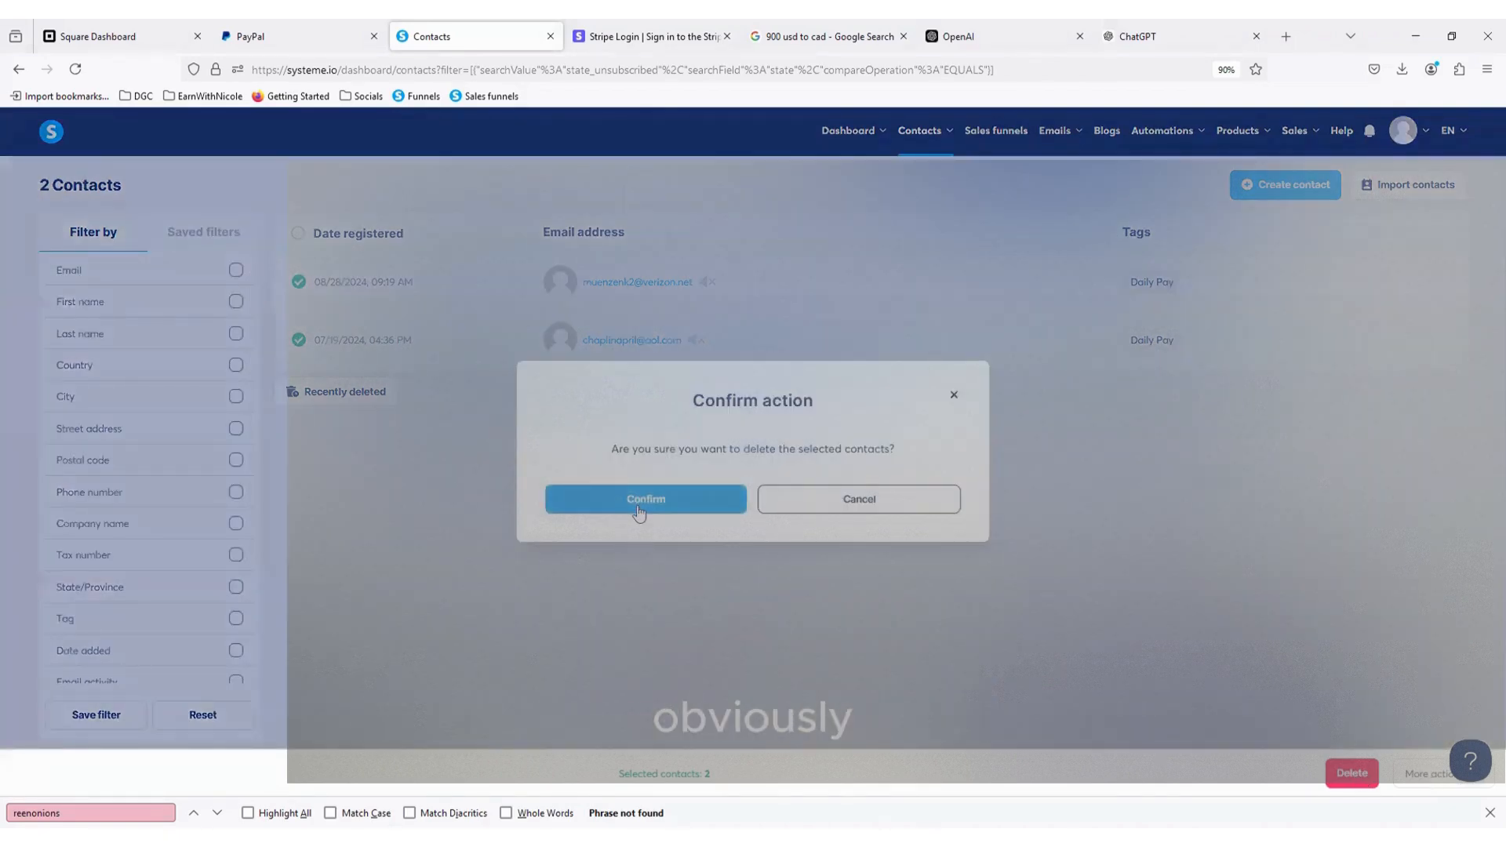
click(640, 506)
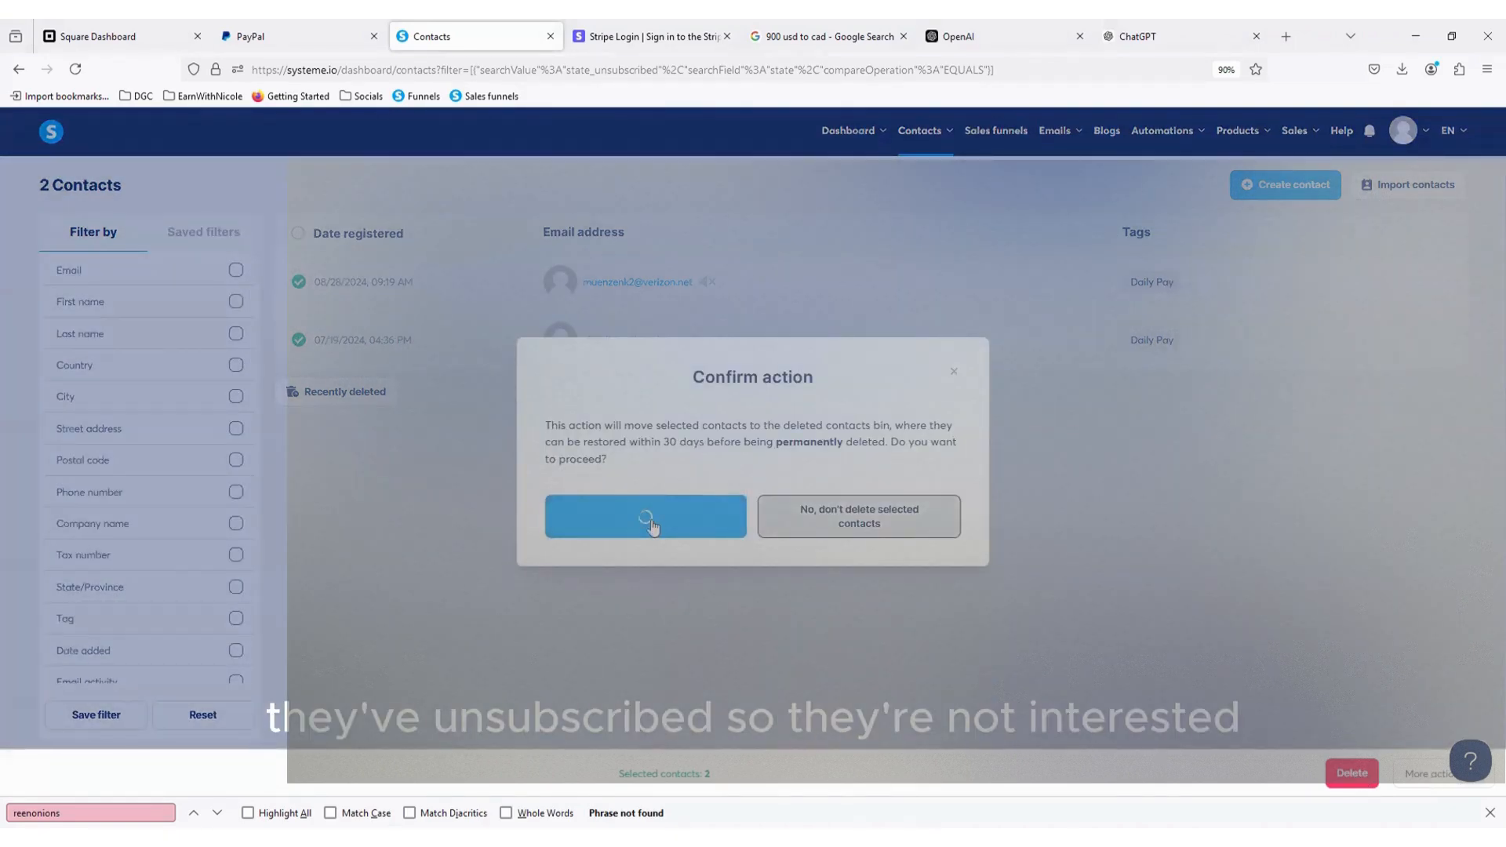
click(652, 520)
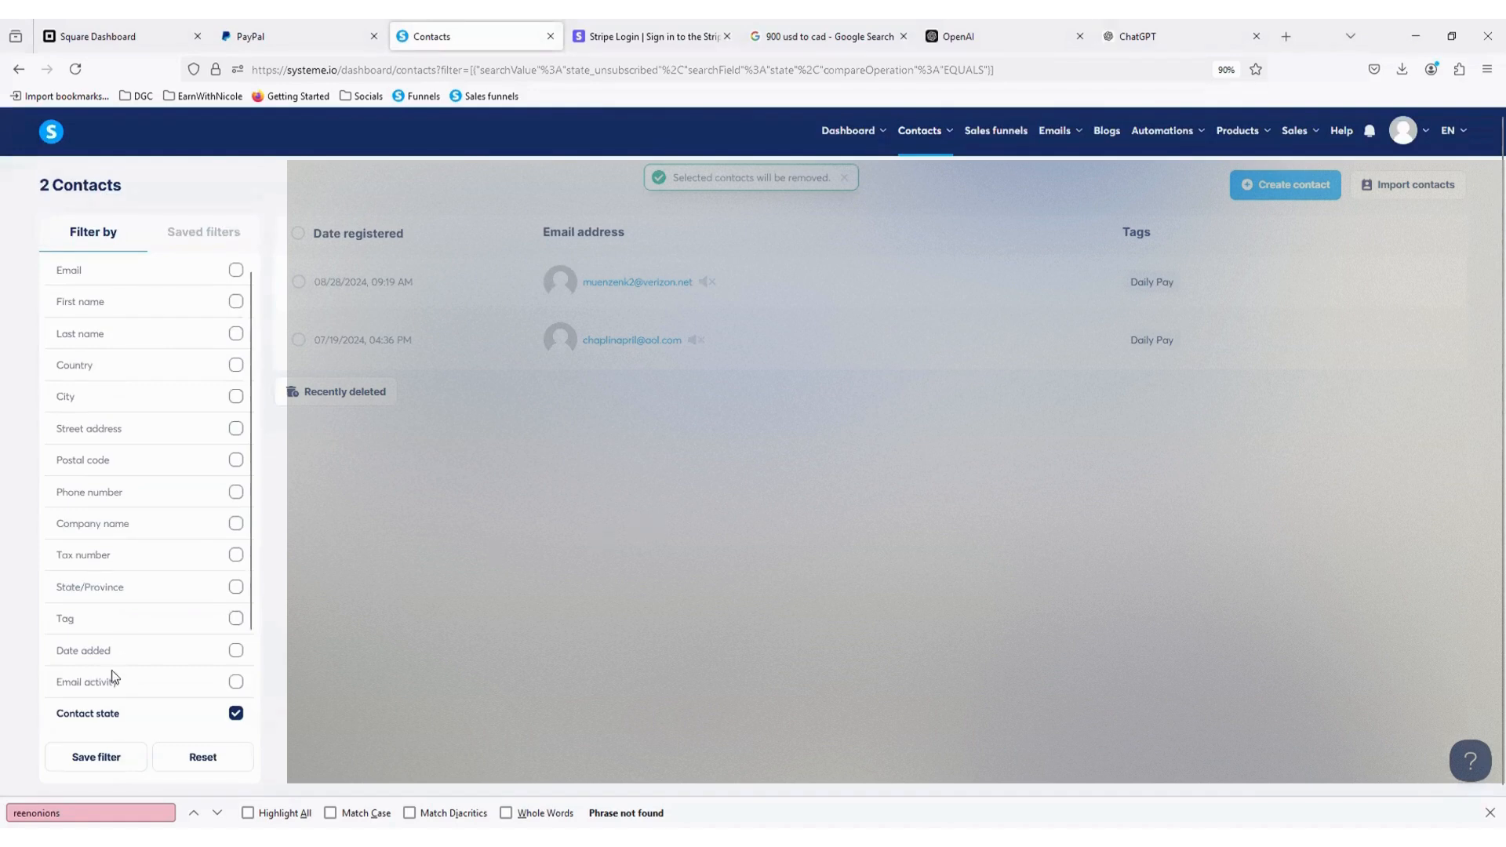
Change the contact state filter to Bounced.
scroll(111, 670, down, 2)
click(120, 643)
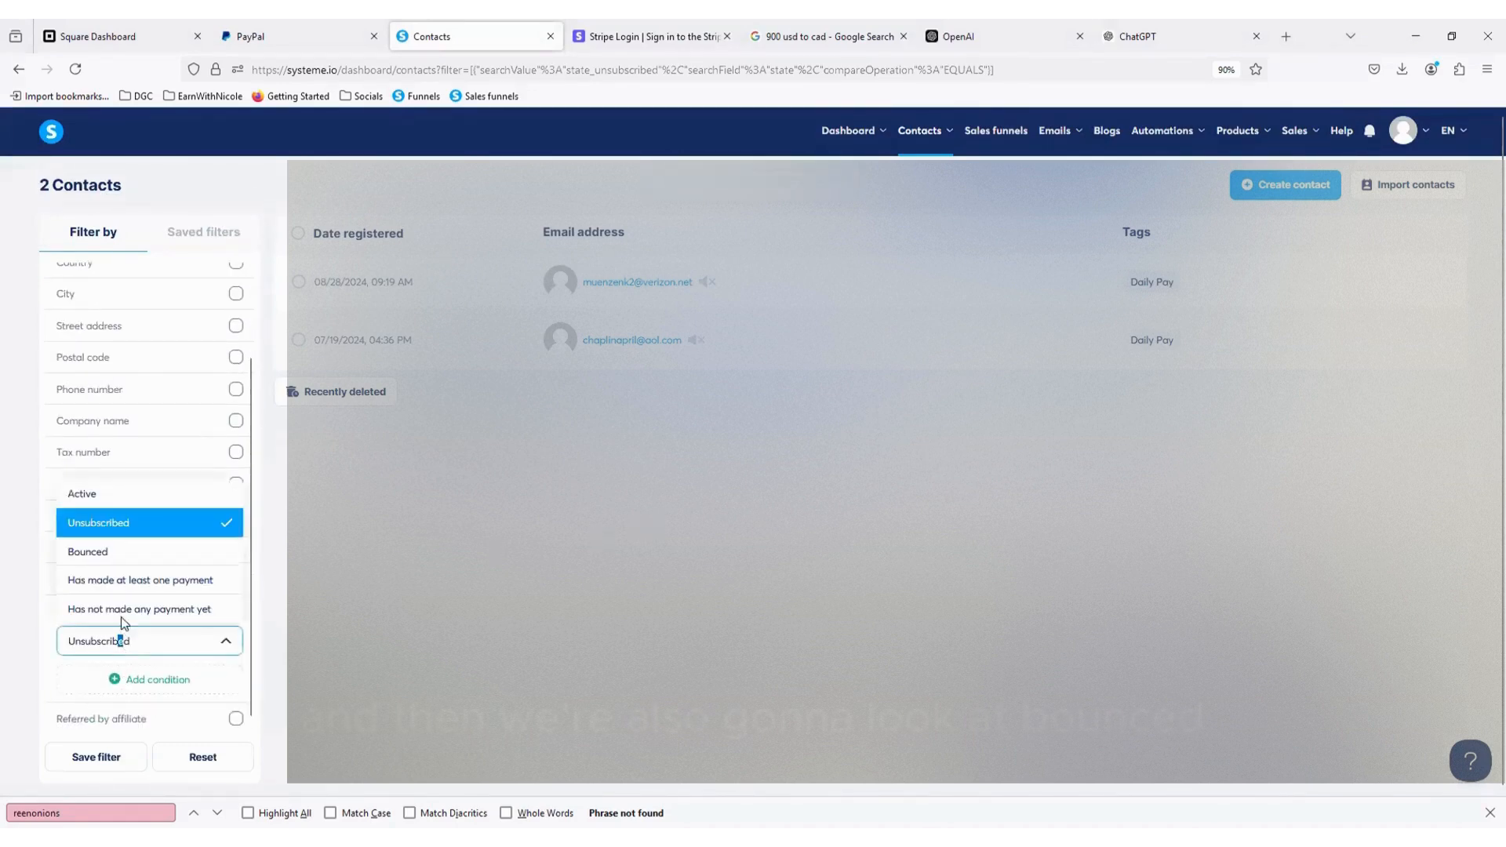
click(126, 553)
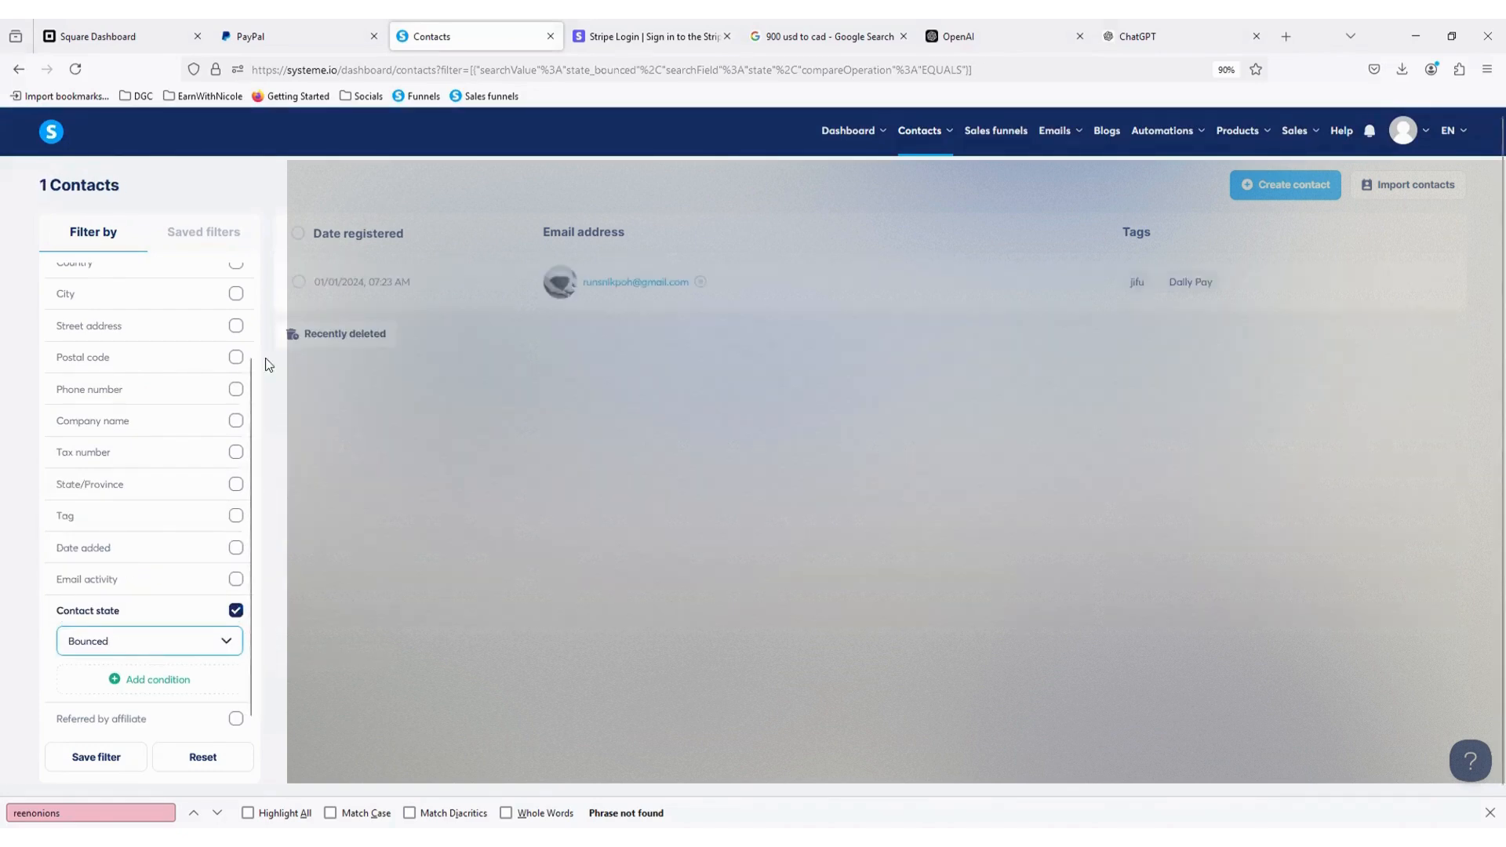
Select the bounced contact and delete it, accepting both confirmations.
click(298, 282)
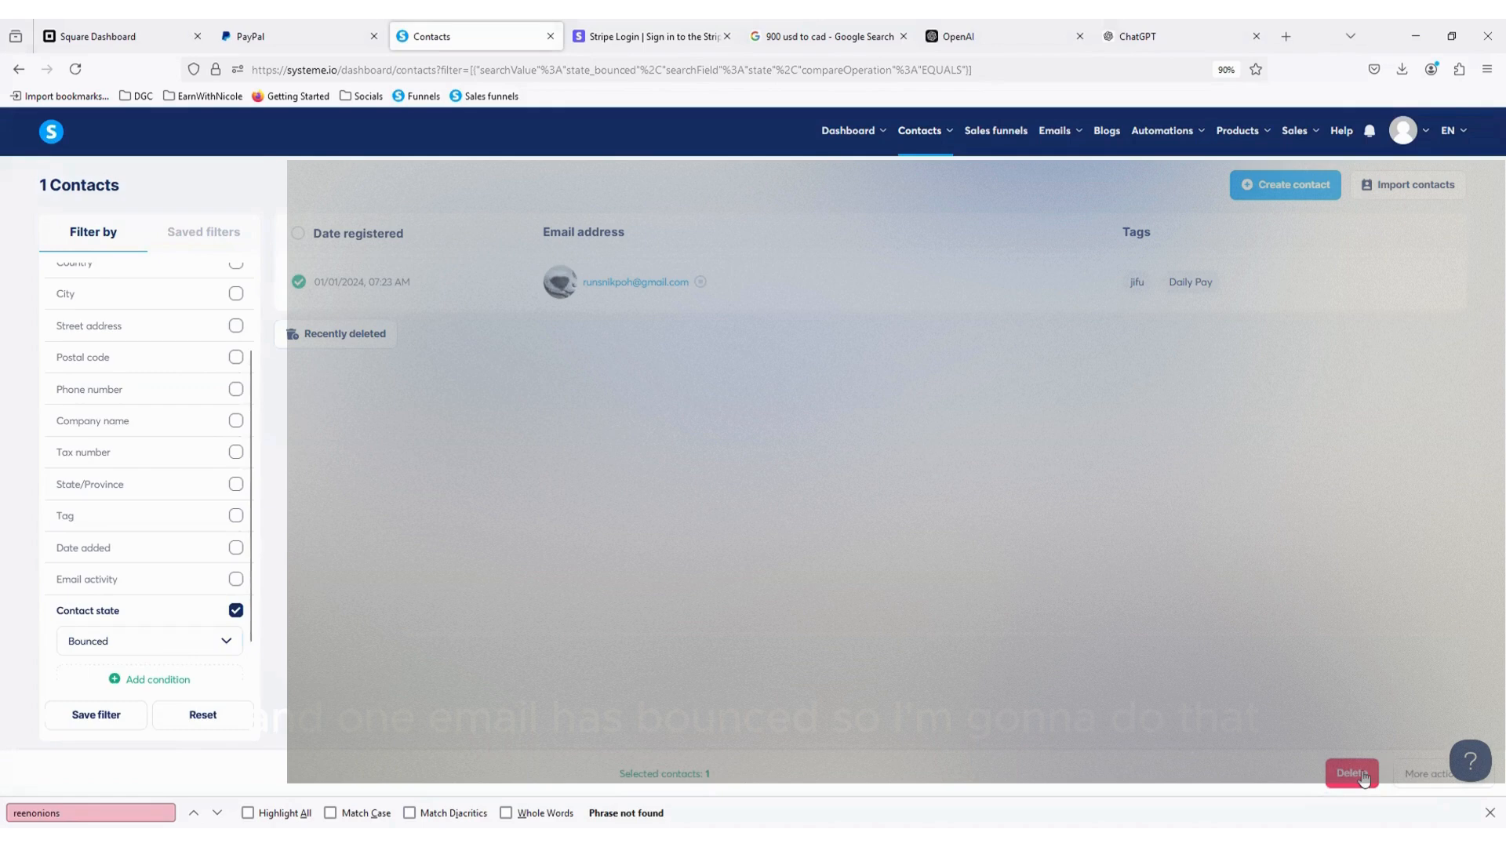
click(1362, 774)
click(688, 514)
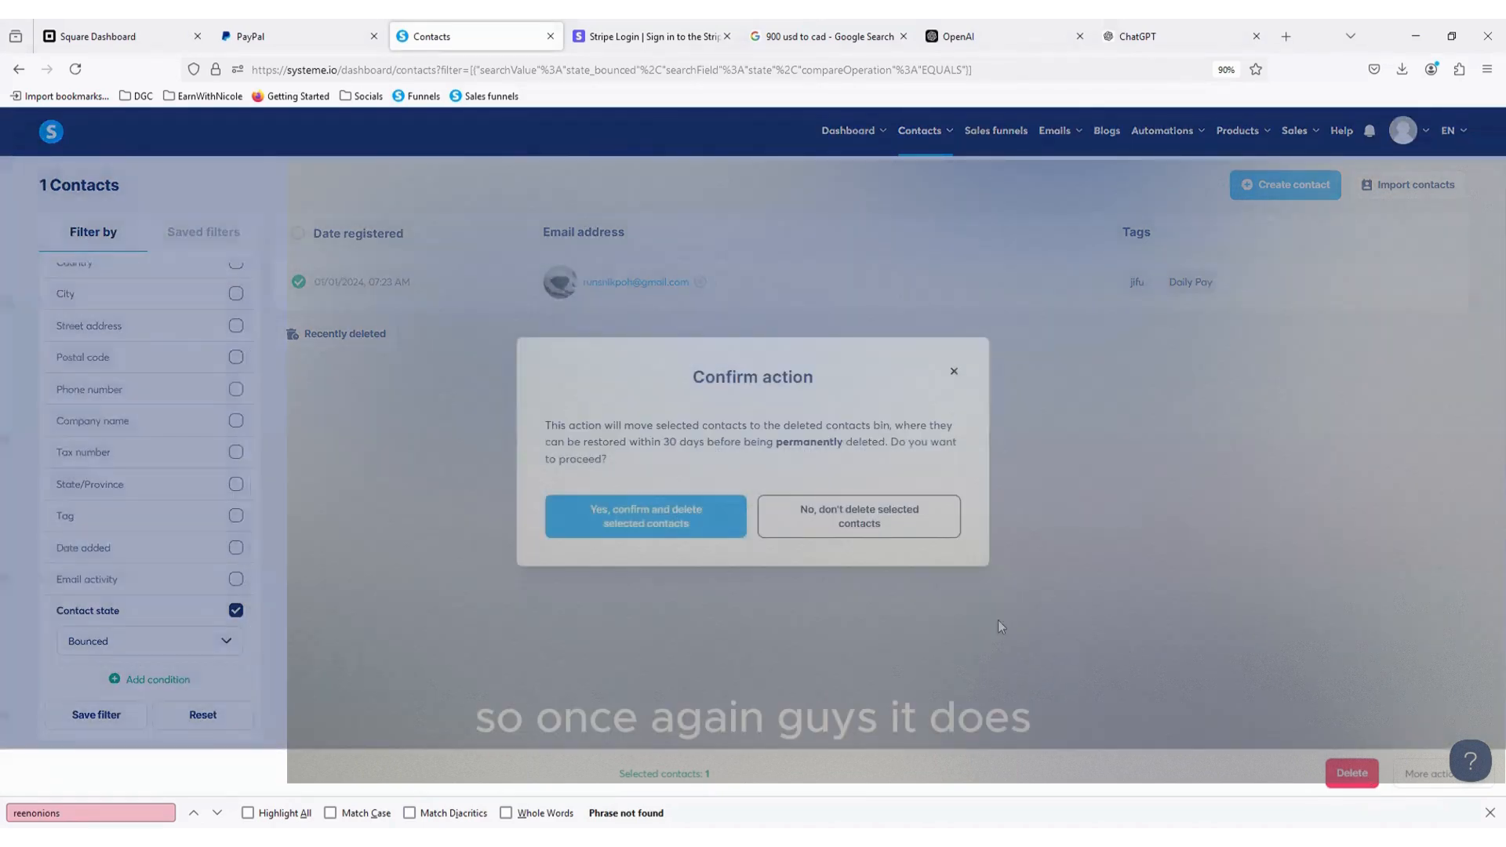
click(663, 515)
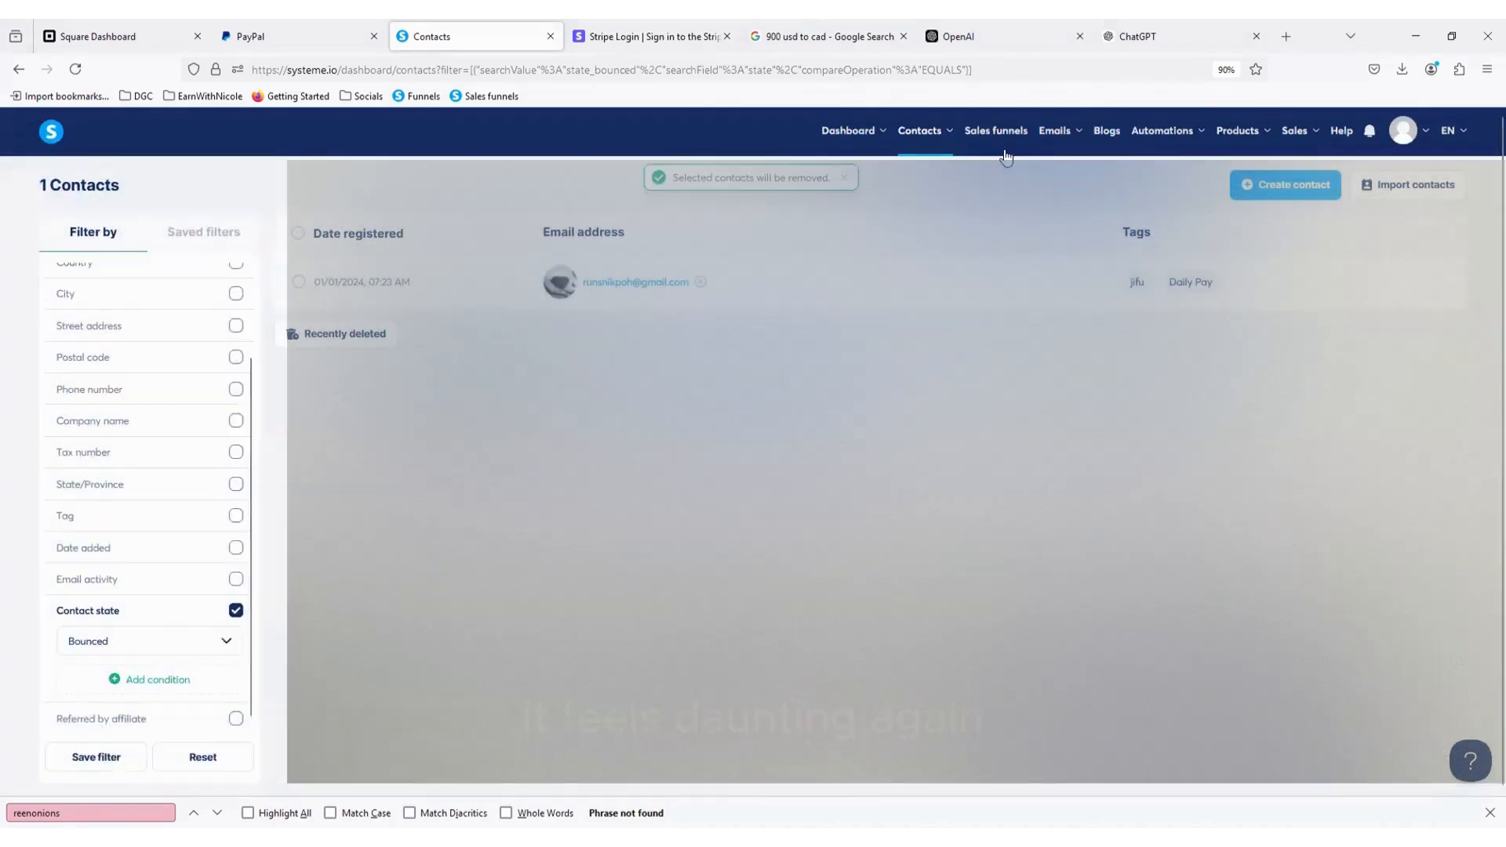
Remove the contact state filter and reset the filters to list all contacts.
click(930, 178)
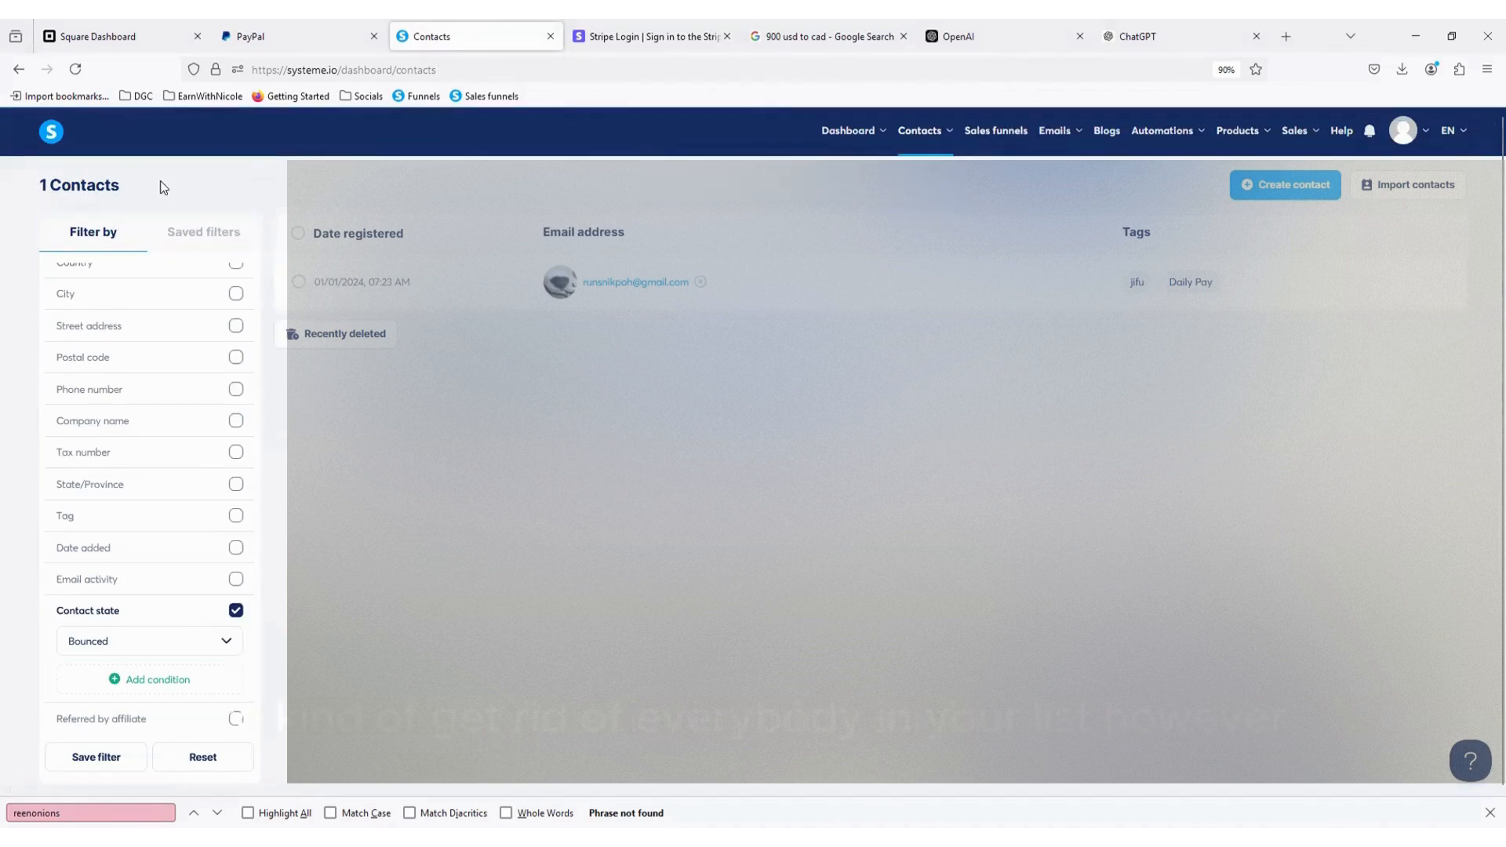
click(236, 618)
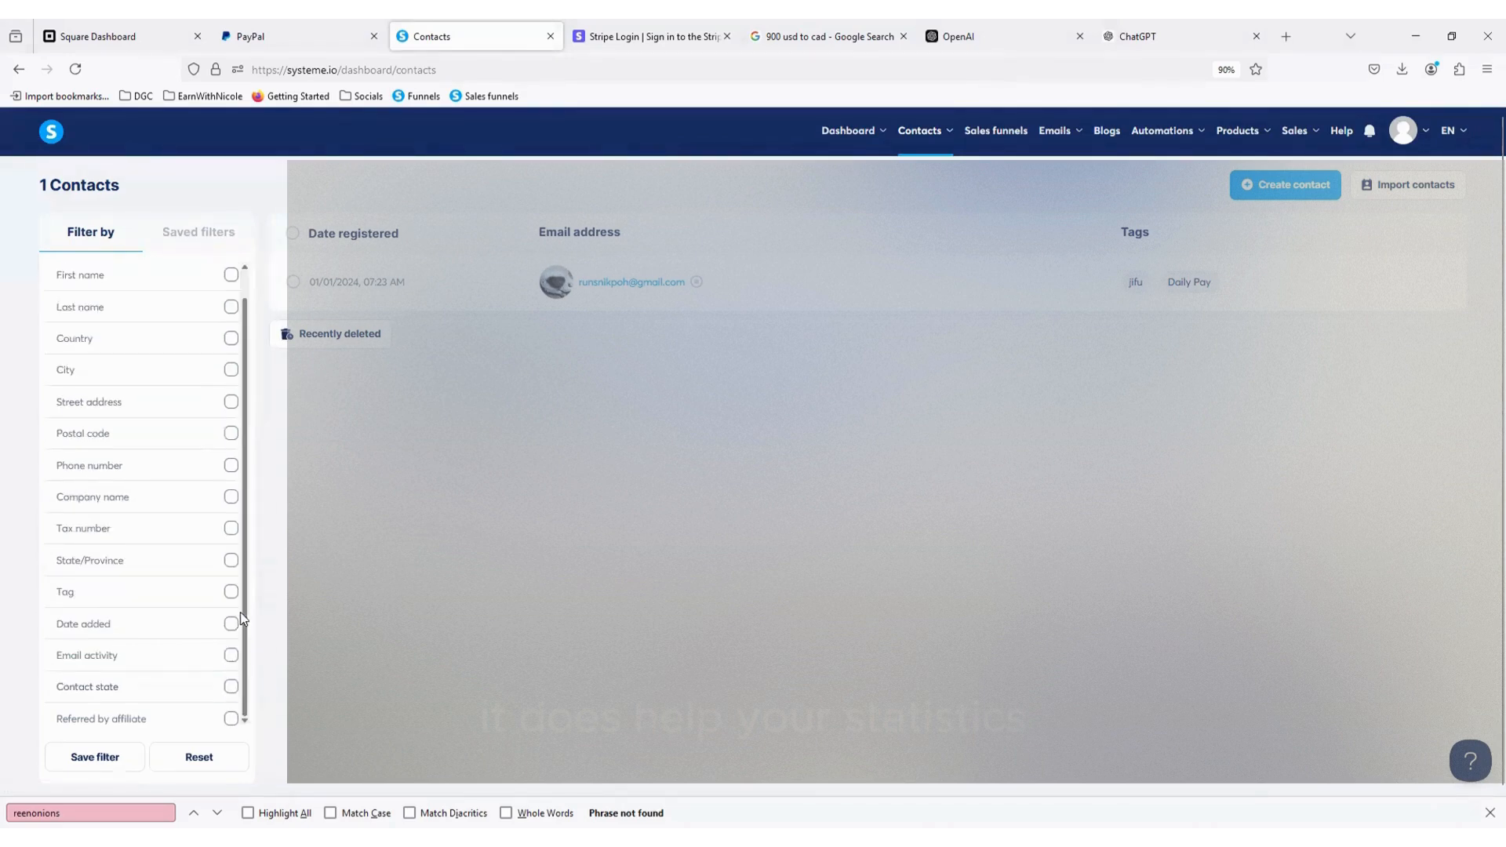
click(210, 762)
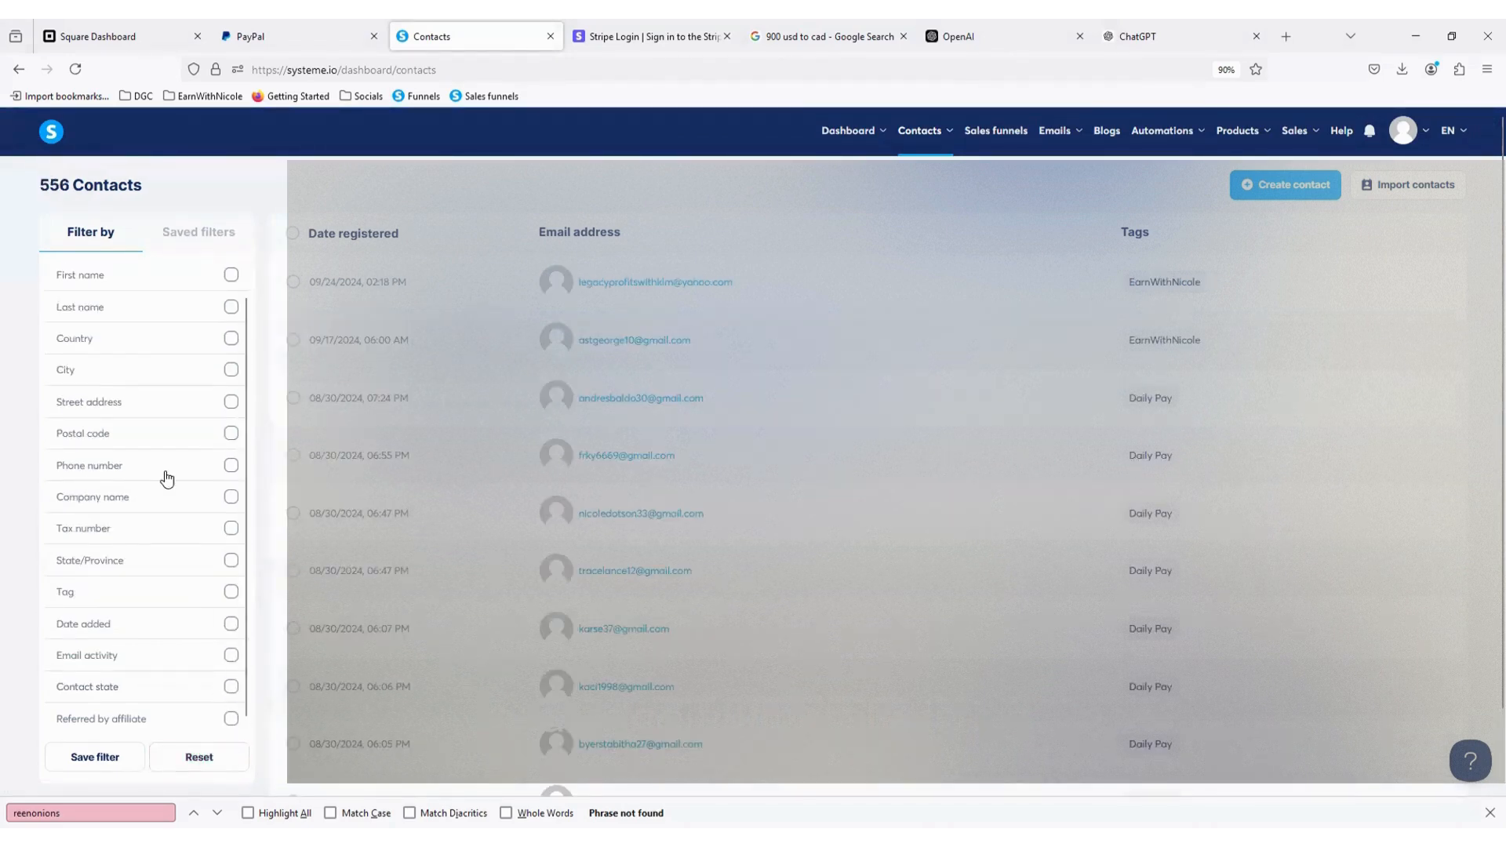